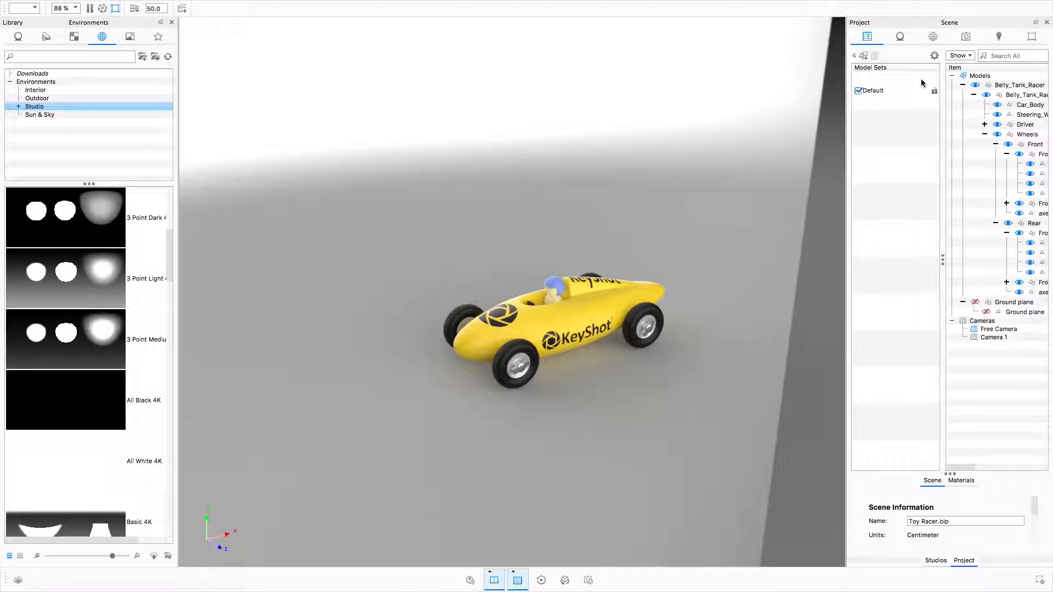
Step: Show the toy racer scene's environment settings in the Project panel
click(933, 37)
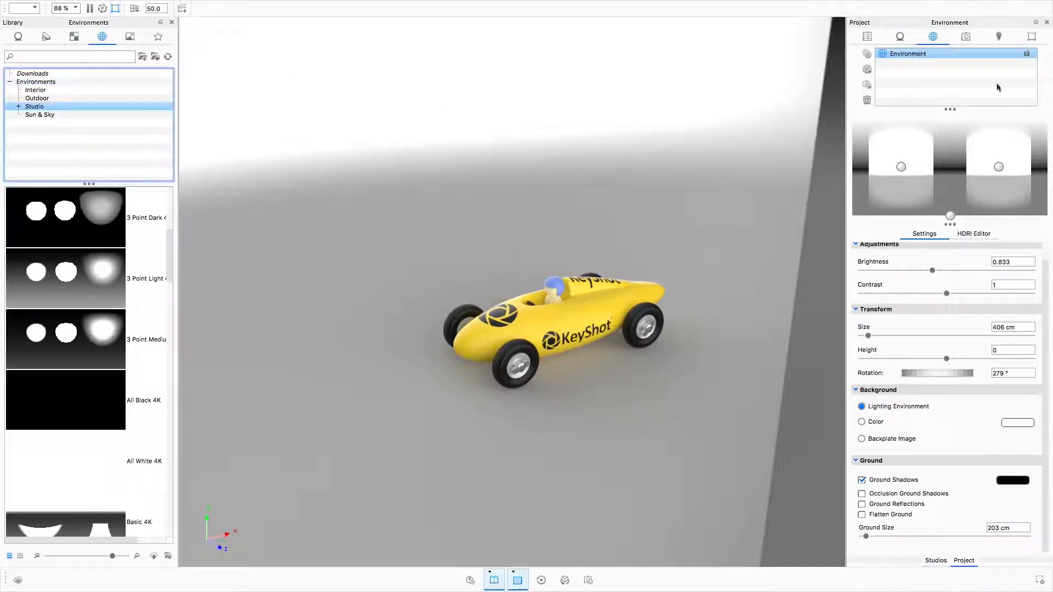
Step: Bring up the HDRI editing controls for the current environment
click(971, 235)
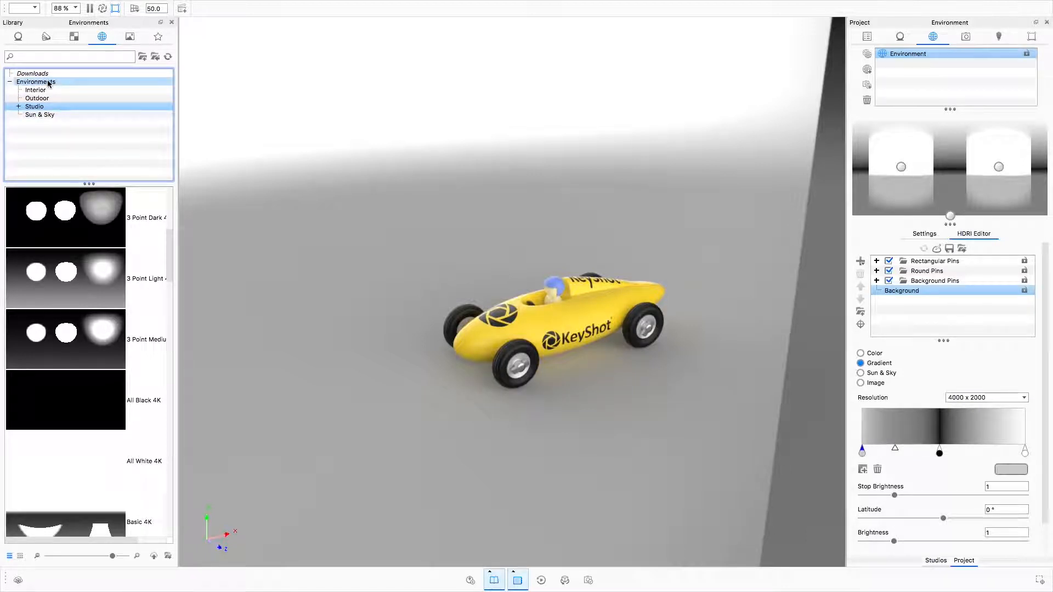
Step: Light the racer with 3 Point Dark 4K and reposition its two round lights and large soft light
drag(82, 219, 378, 194)
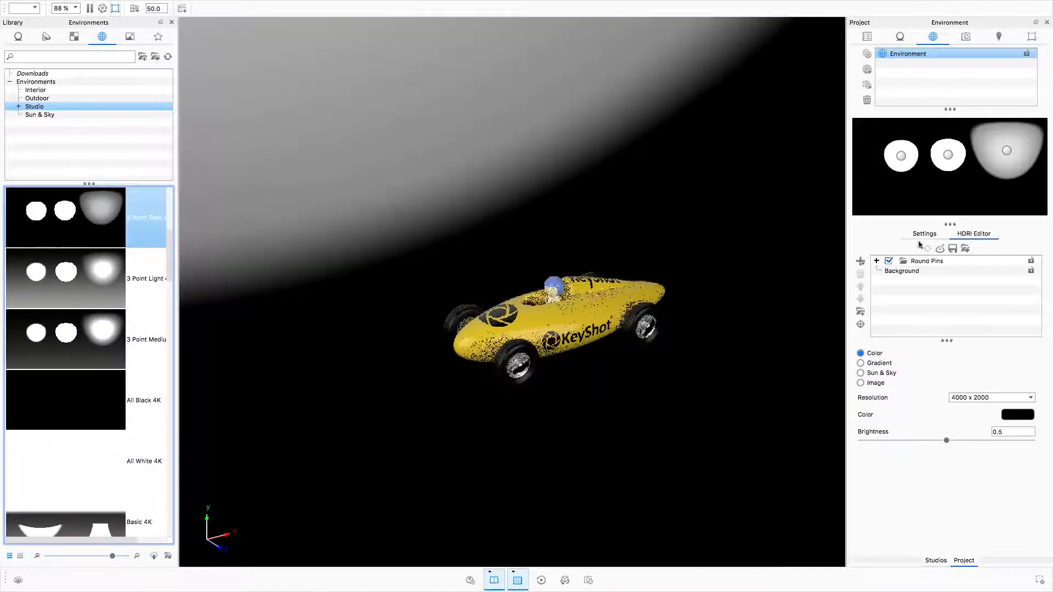
click(917, 235)
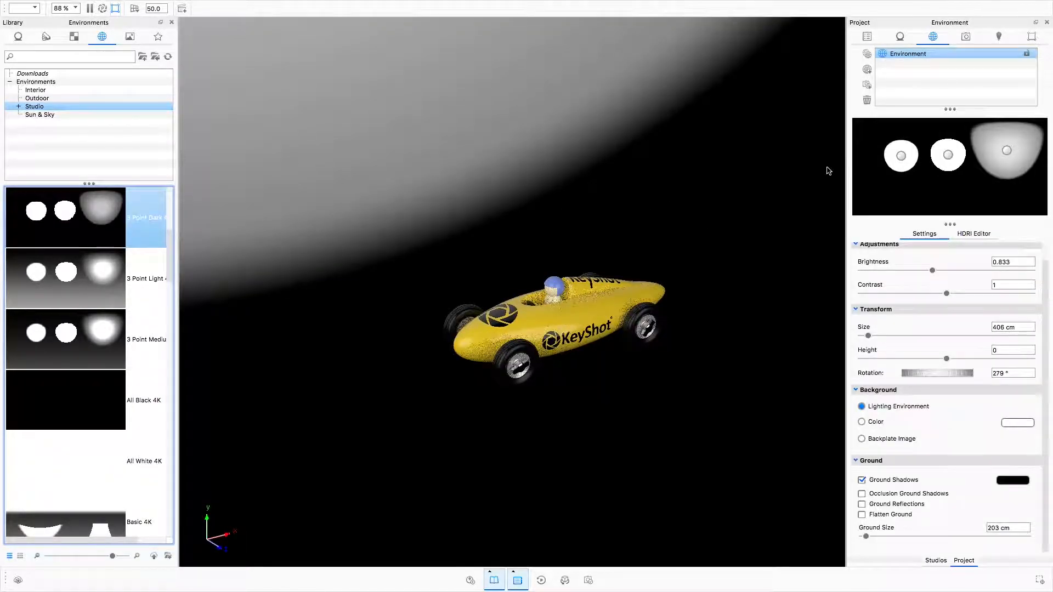
drag(901, 156, 890, 179)
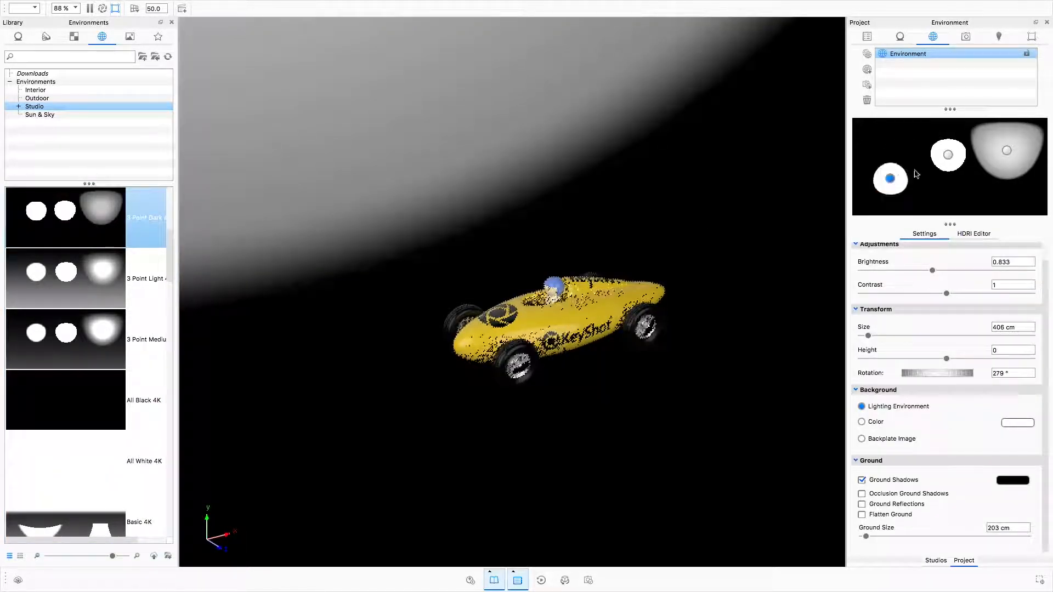
drag(947, 155, 919, 138)
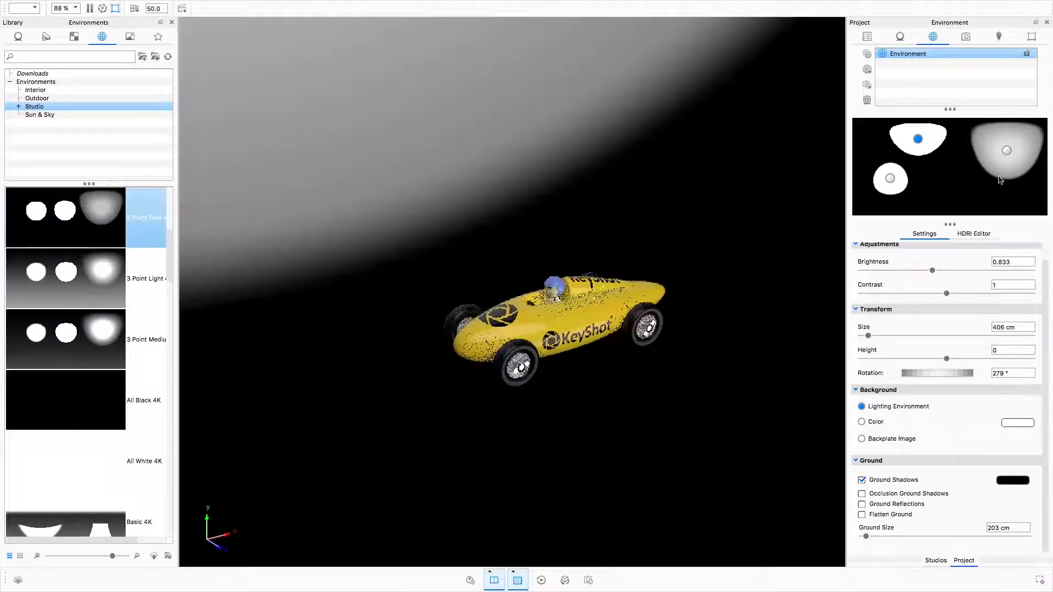
drag(1006, 150, 1003, 166)
click(1002, 165)
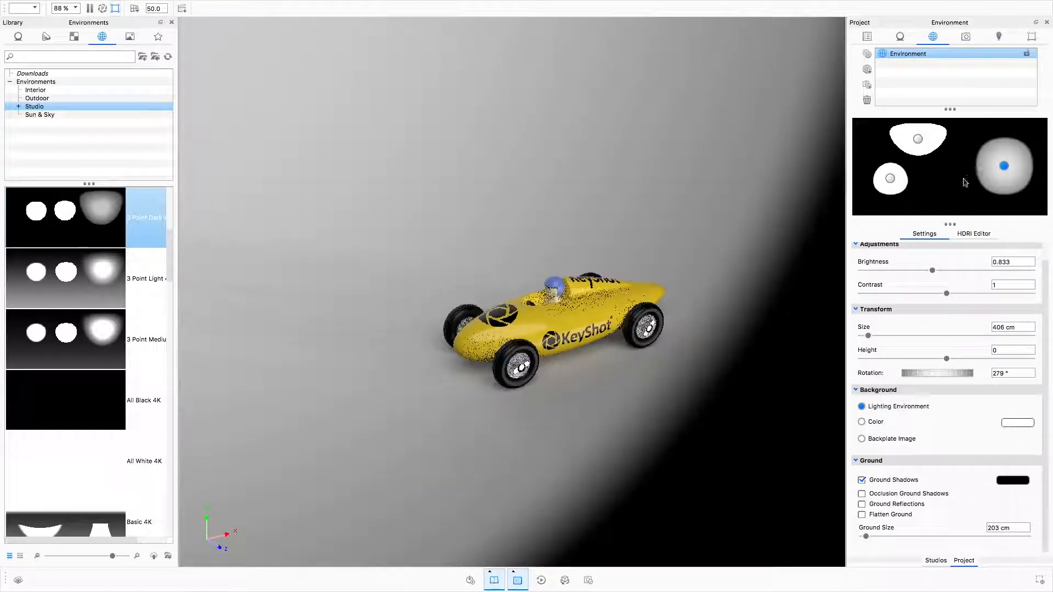
Step: Raise the environment background resolution to 10000 x 5000 in the HDRI editor
click(969, 234)
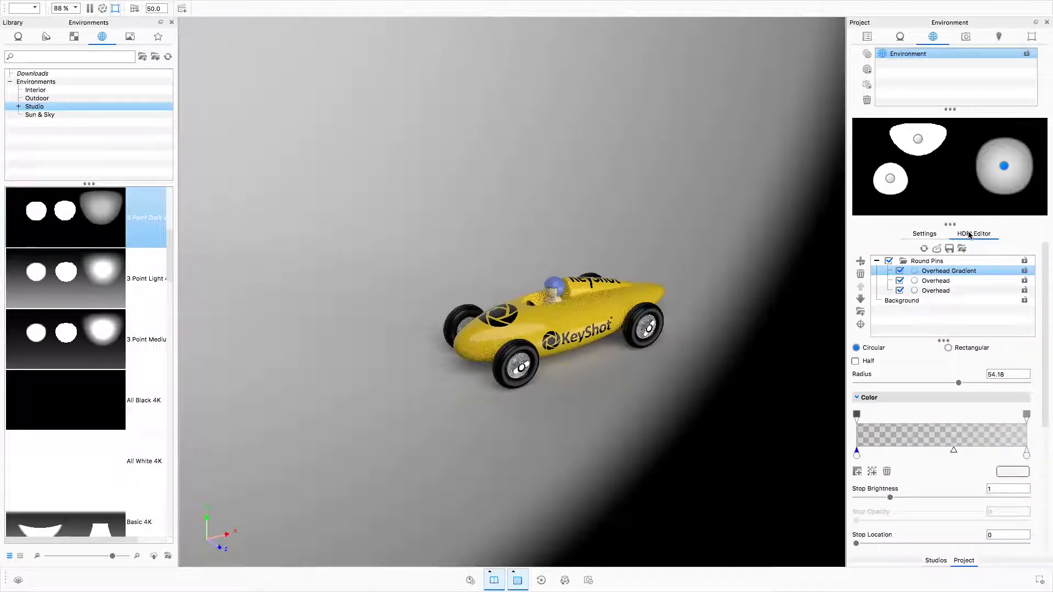
click(901, 300)
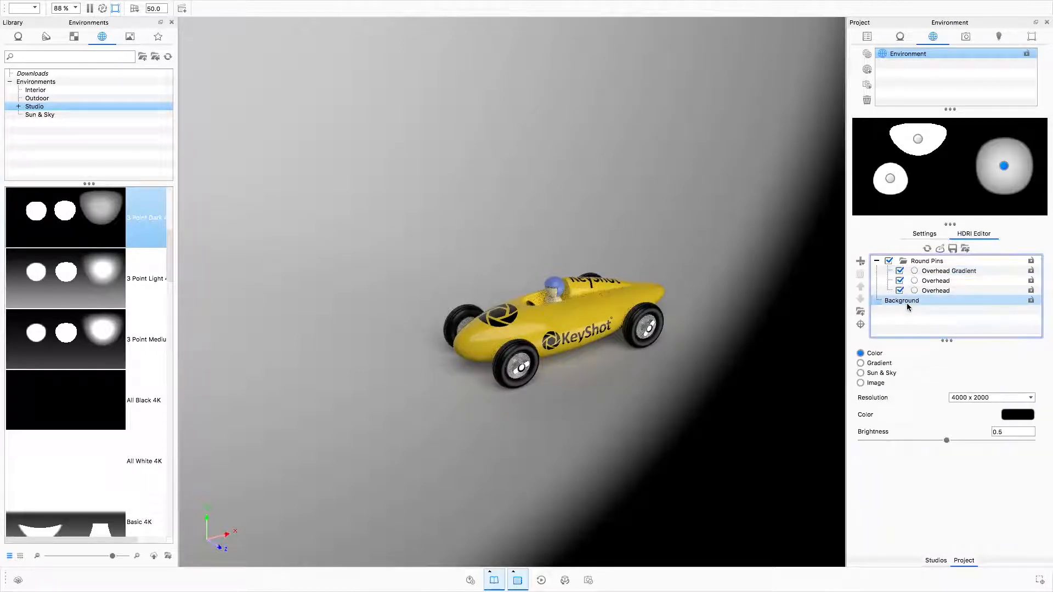
click(971, 399)
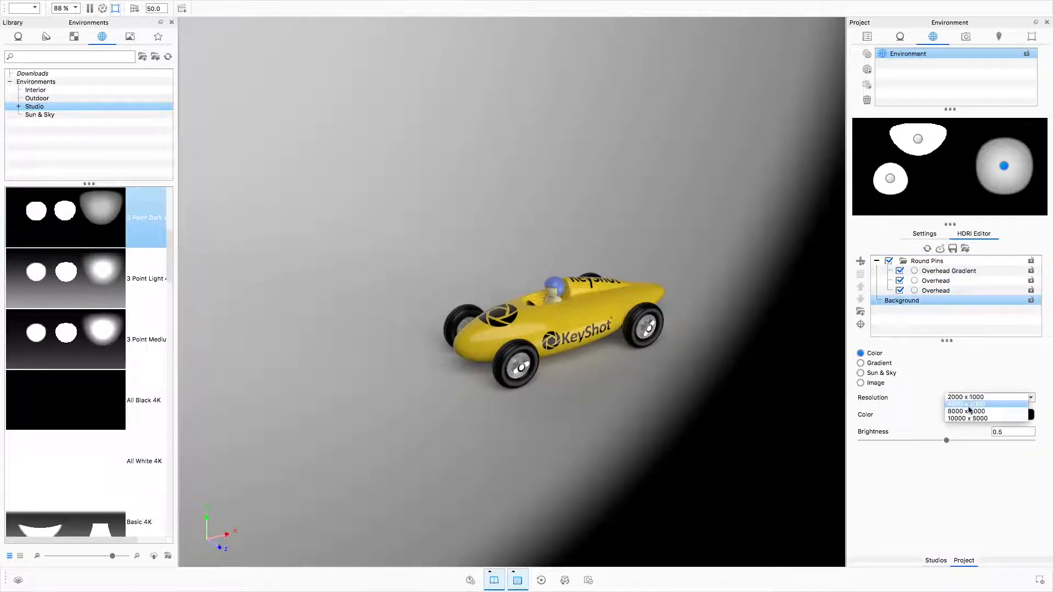
click(969, 419)
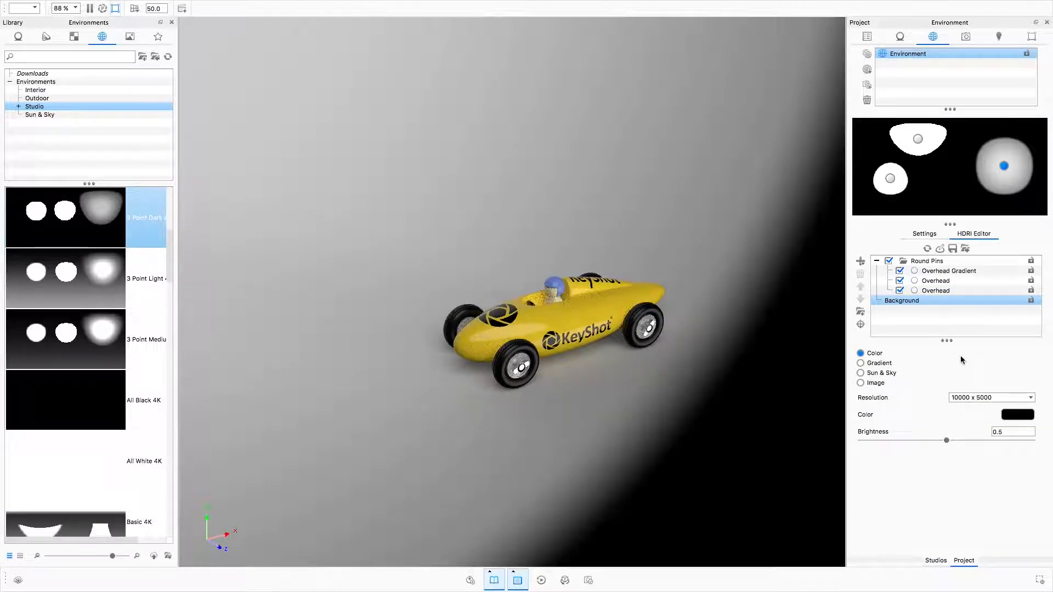
Step: Preview the office hallway and Dosch-Apartment interior environments on the racer
click(43, 91)
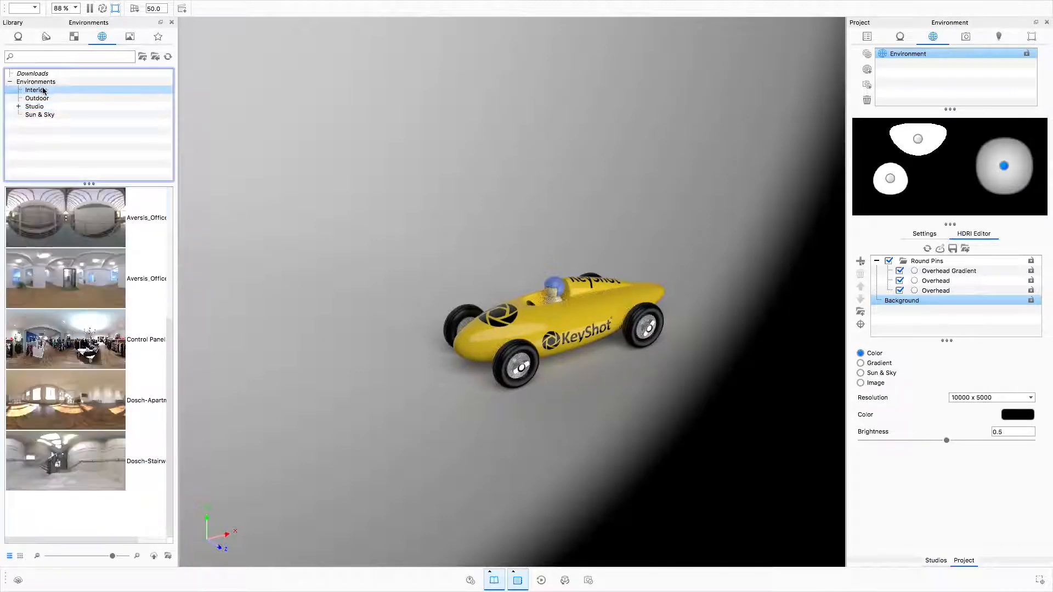
double_click(78, 232)
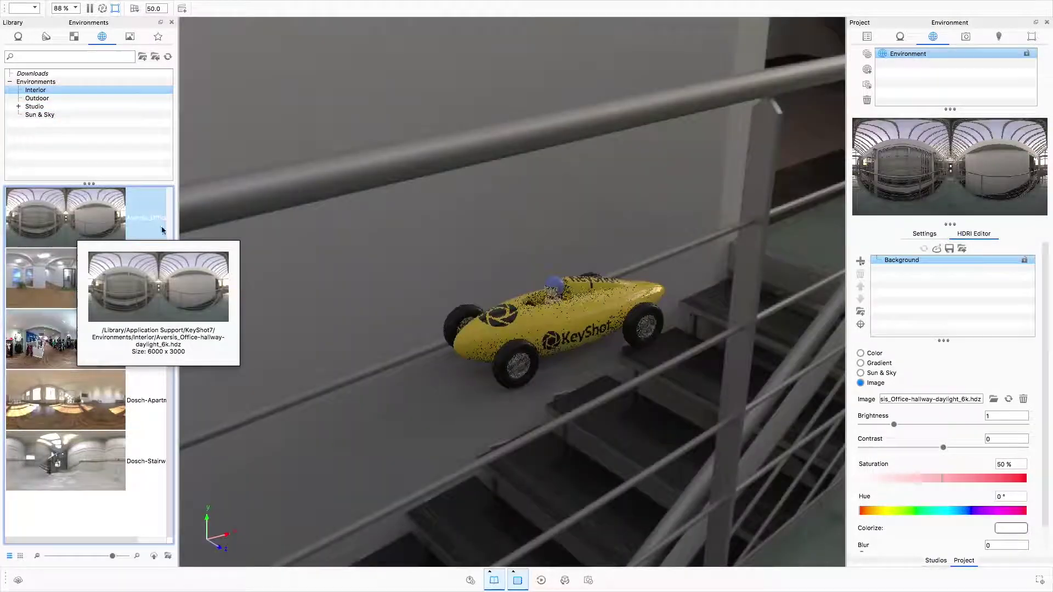
scroll(402, 236, down, 5)
mouse_move(404, 239)
mouse_down()
mouse_move(496, 227)
mouse_move(527, 247)
mouse_up()
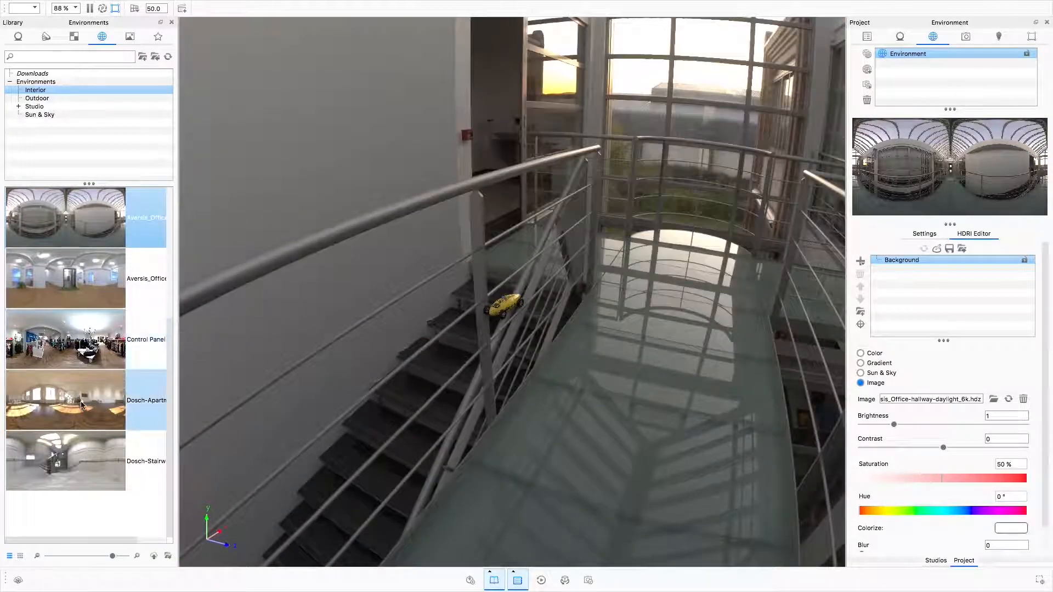
double_click(81, 402)
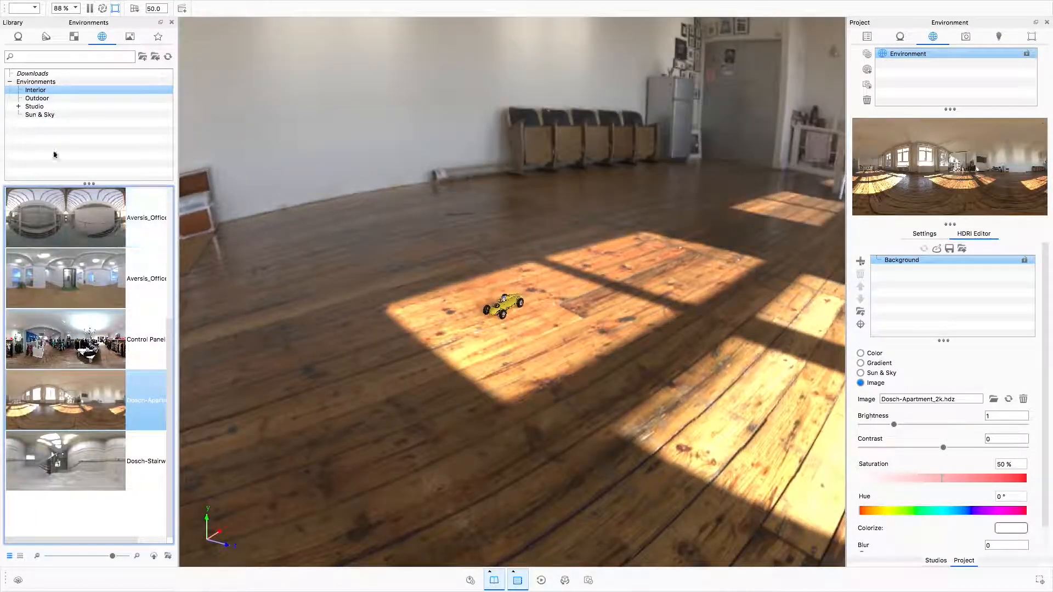
Step: Preview the old industrial port and industrial loading bay outdoor environments
click(34, 106)
click(35, 82)
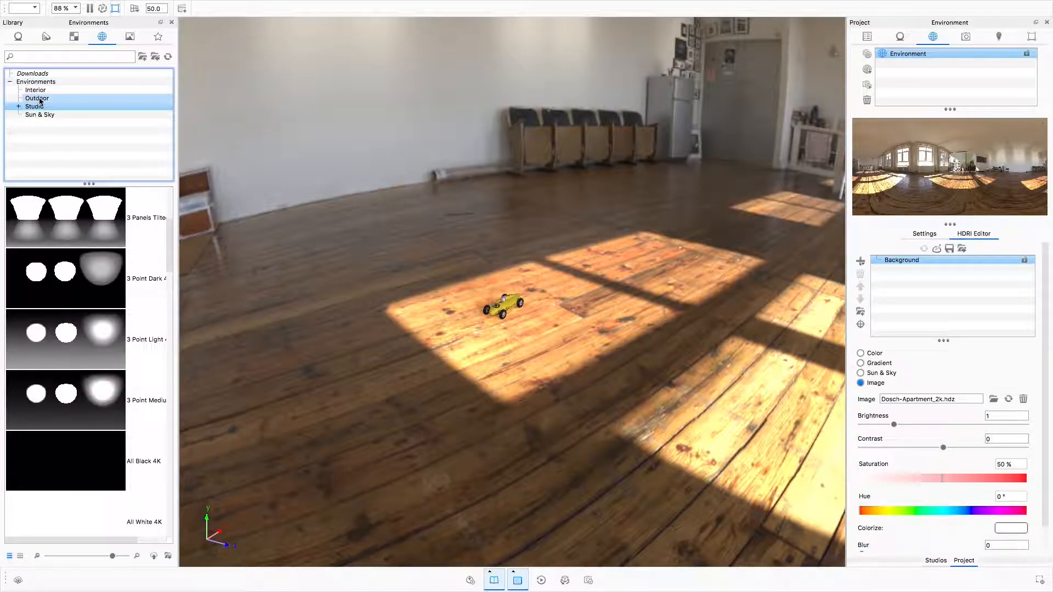
double_click(74, 285)
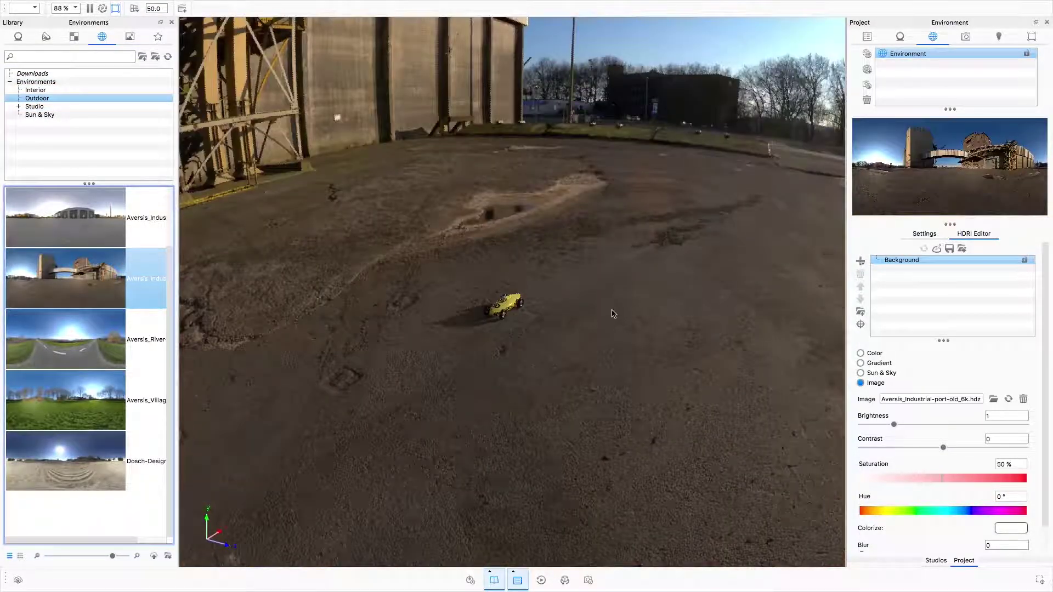
drag(614, 310, 467, 285)
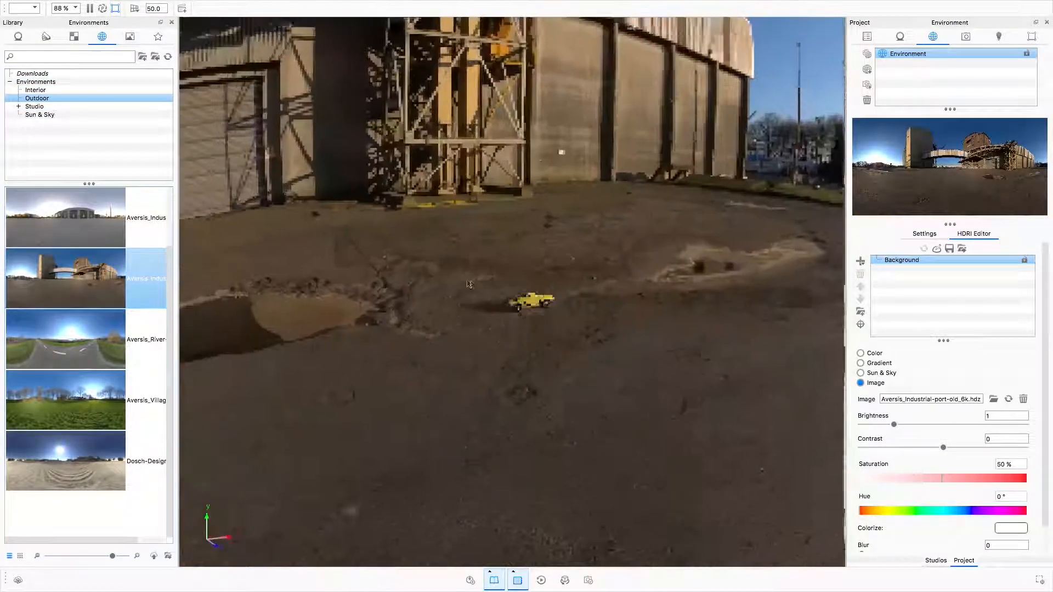
double_click(80, 216)
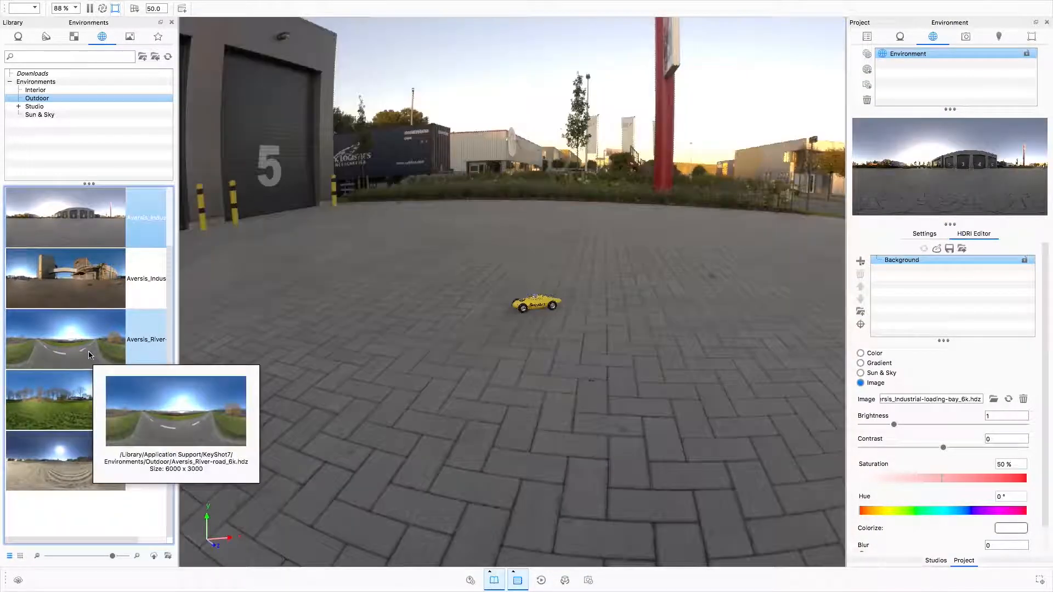
Step: Apply the Aversis River-road environment and orbit in toward the yellow car
click(89, 352)
drag(90, 352, 363, 302)
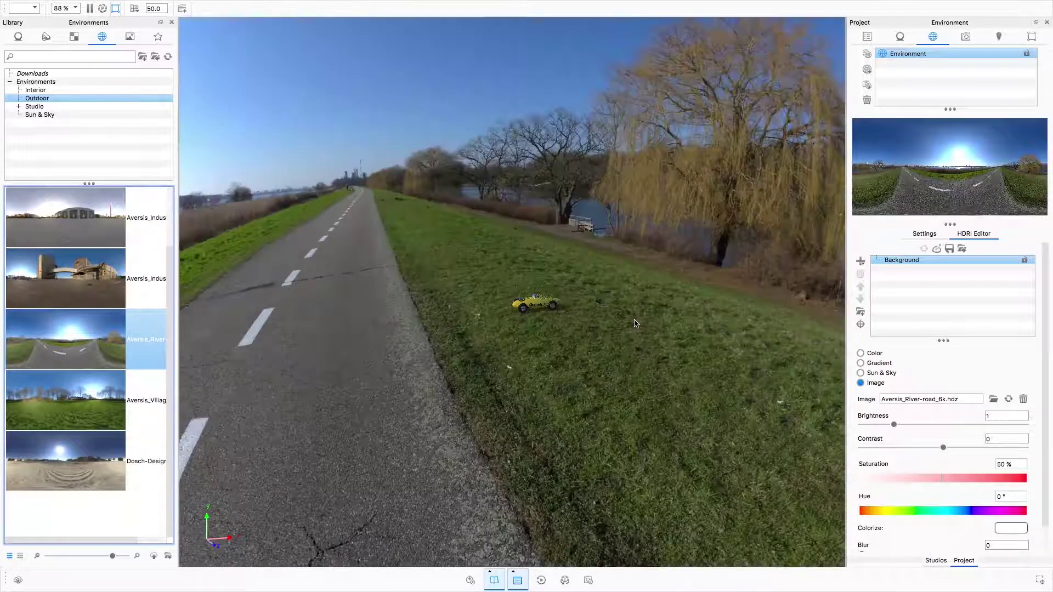
mouse_move(634, 323)
mouse_down()
mouse_move(606, 316)
mouse_move(625, 320)
mouse_move(617, 207)
mouse_up()
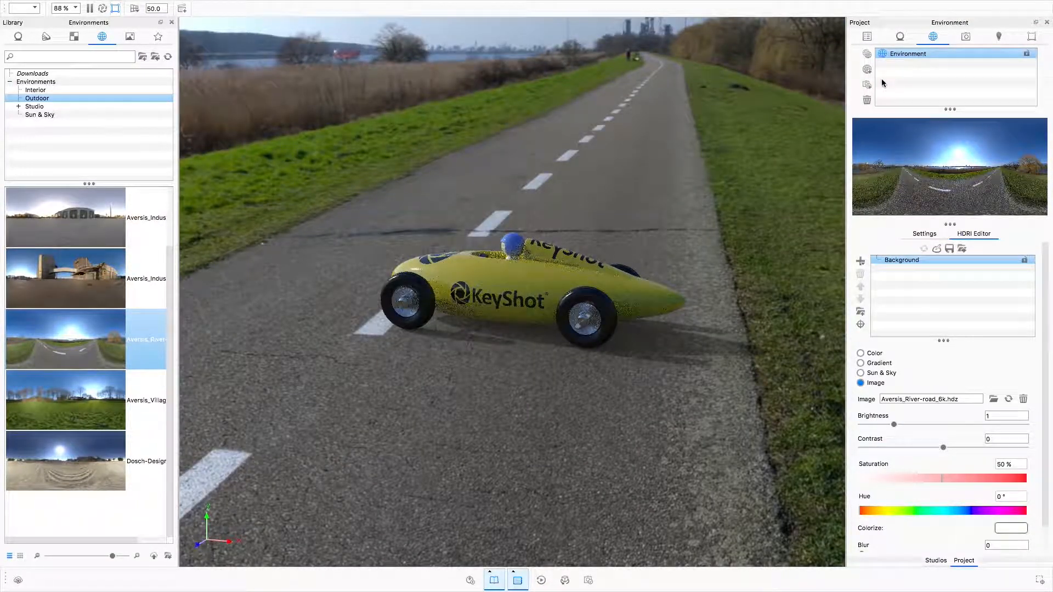
Step: Add the industrial port, 2 Panels Tilted and Los Angeles Sunrise 4K environments to the project list
drag(66, 278, 905, 70)
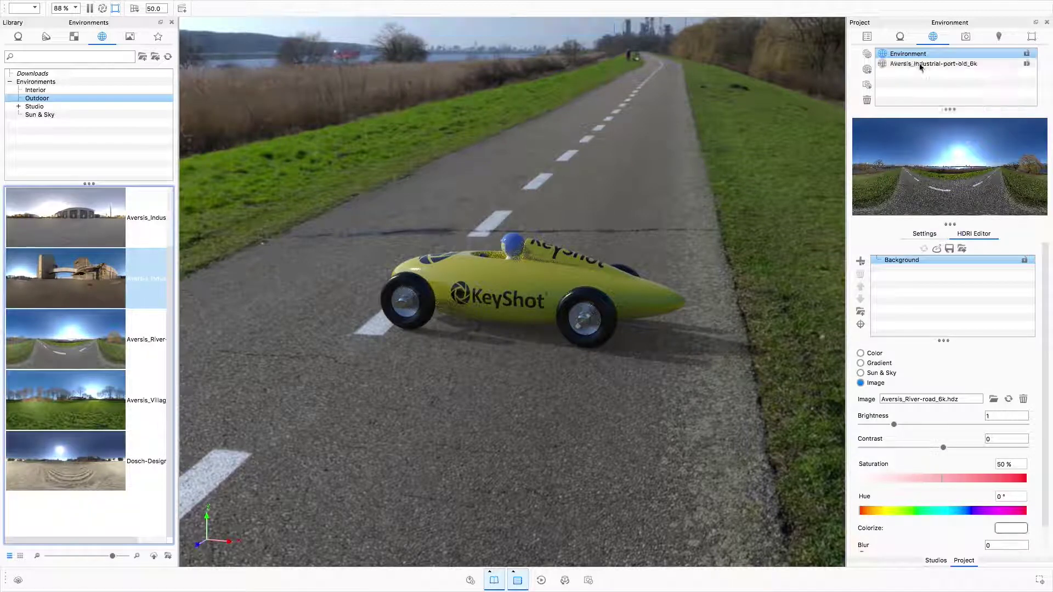
click(85, 106)
drag(87, 202, 938, 76)
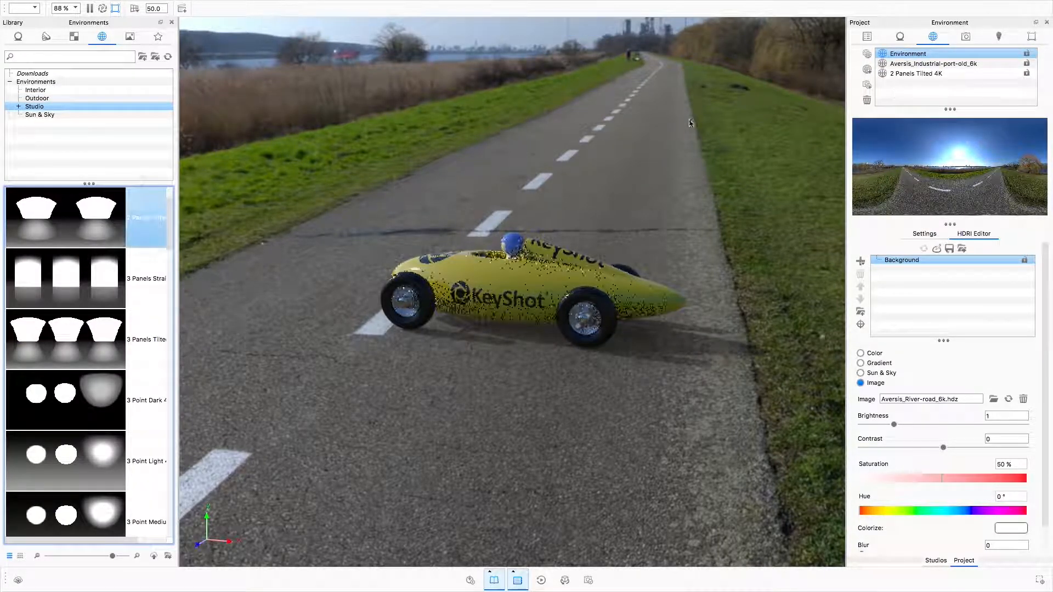
click(45, 115)
drag(66, 278, 895, 95)
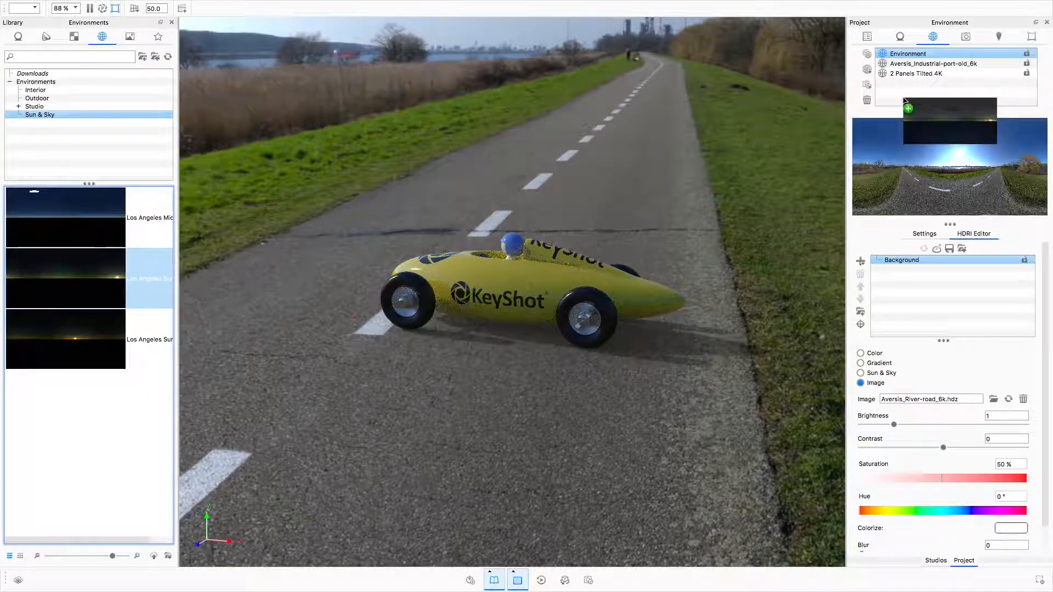
Step: Preview each added environment, ending with Los Angeles Sunrise 4K lighting the racer
click(901, 63)
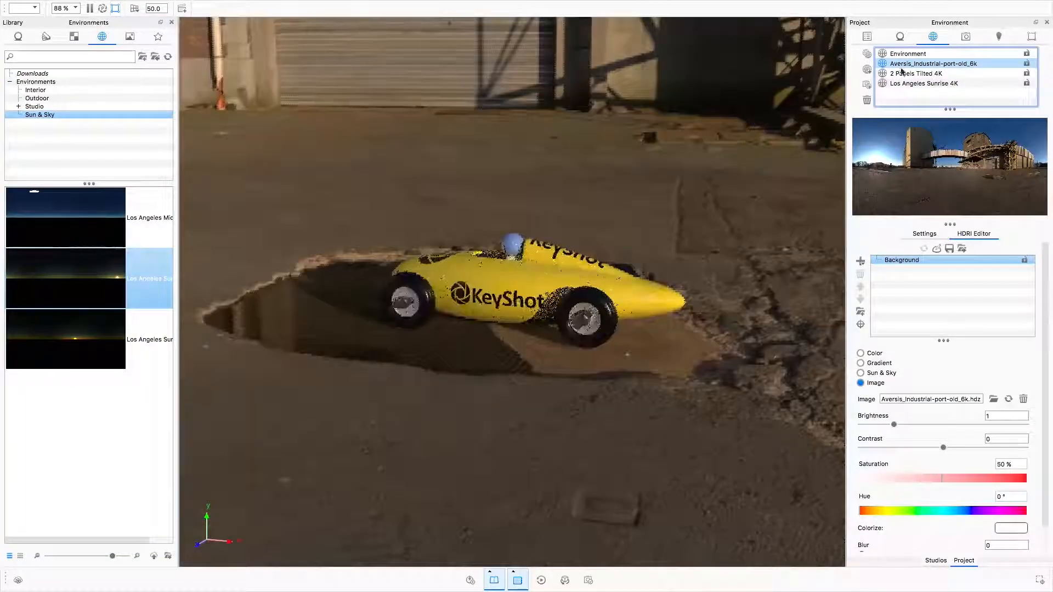
click(905, 73)
click(907, 83)
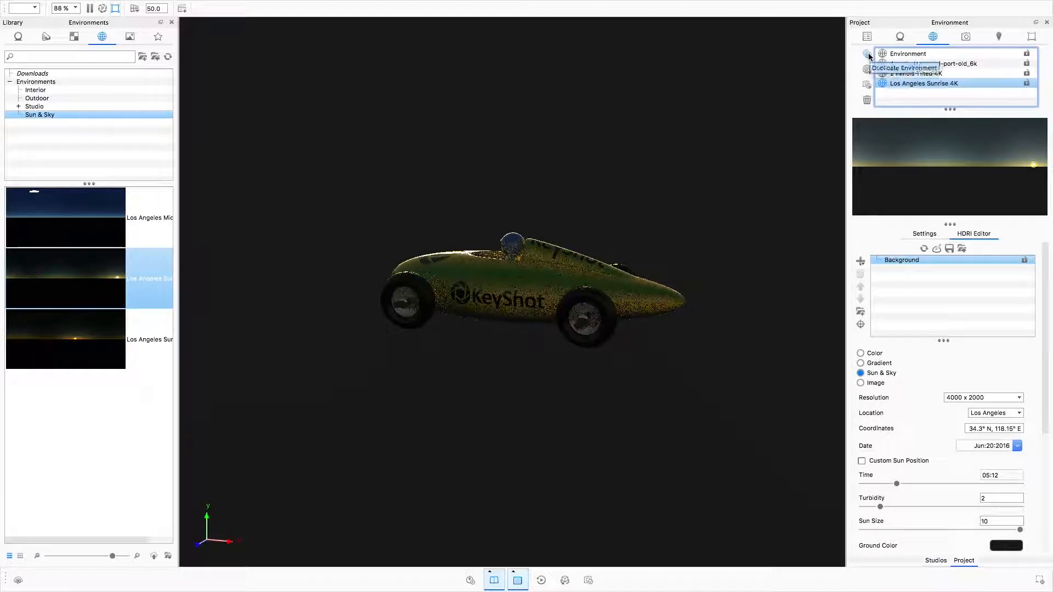
Step: Return to the river-road environment, then create and delete a blank New Environment entry
click(885, 54)
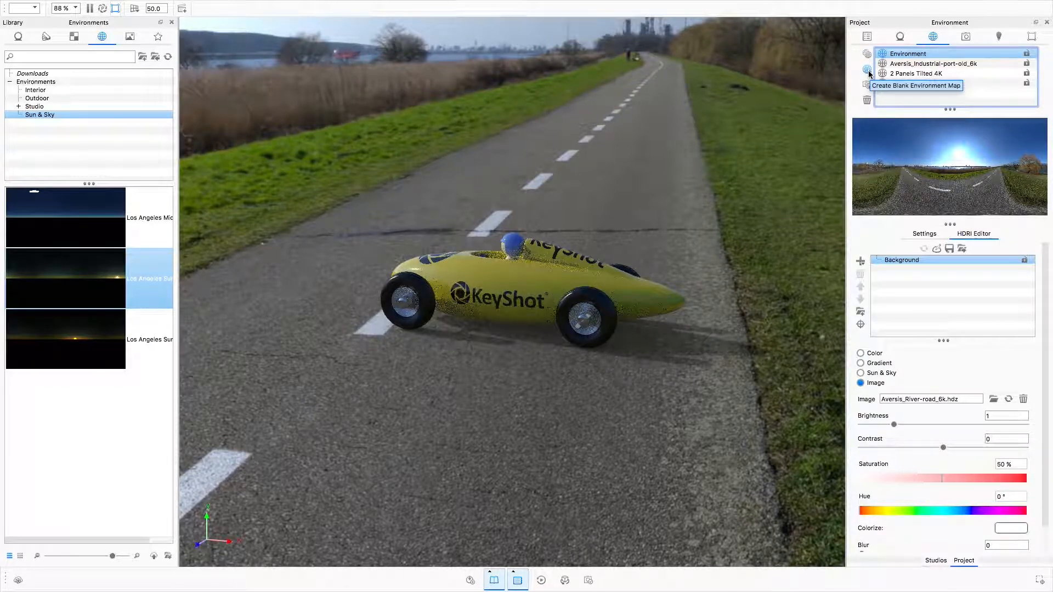
click(869, 74)
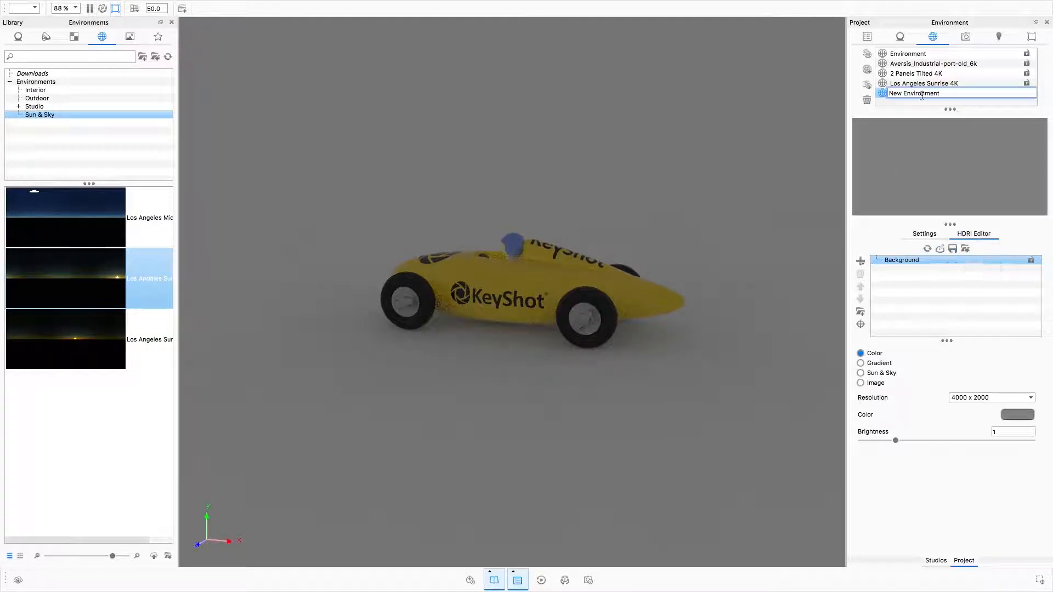
key(Return)
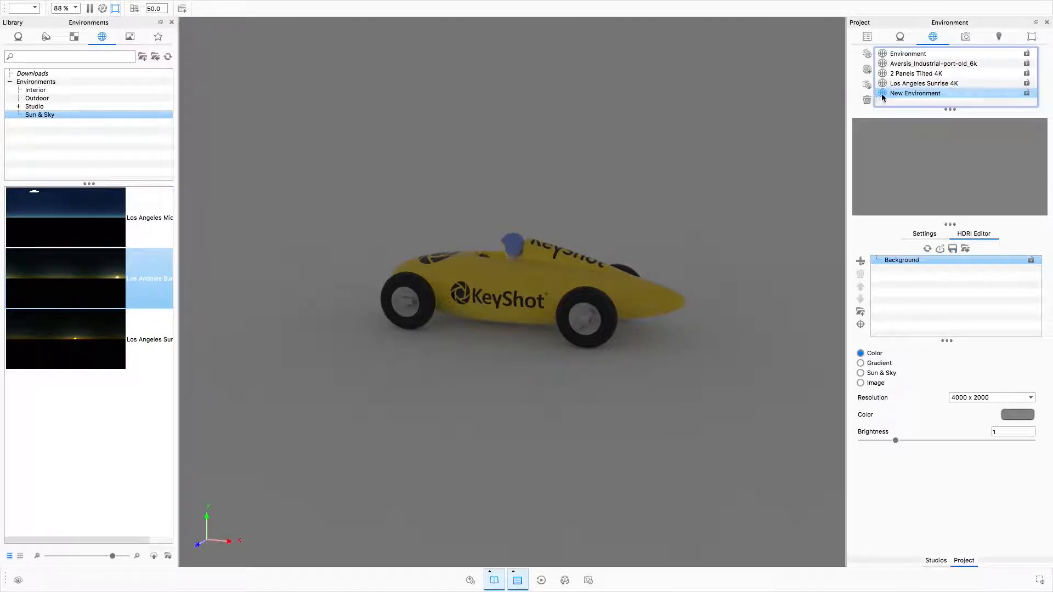
click(866, 100)
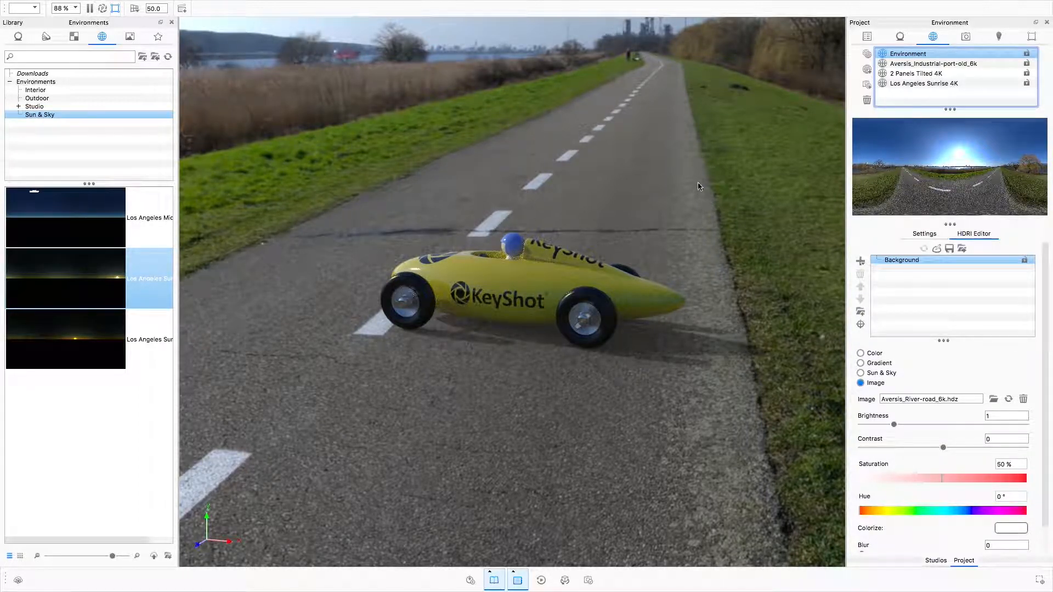
click(935, 249)
mouse_move(316, 24)
mouse_down()
mouse_move(353, 39)
mouse_move(780, 92)
mouse_up()
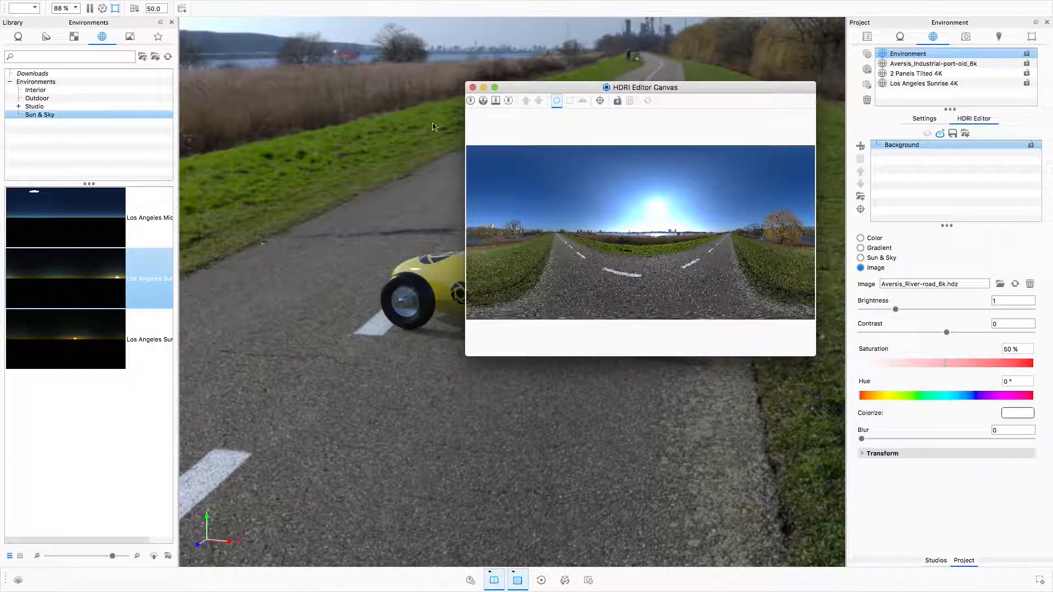
click(472, 87)
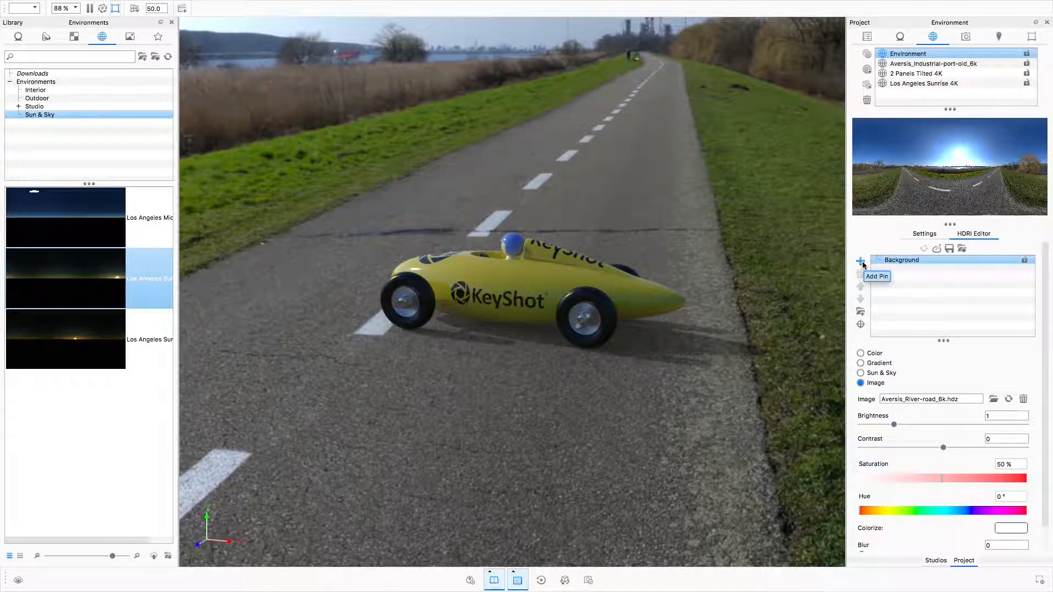
Step: Create a blank environment, trying gradient, sun & sky and image types before settling on solid colour
click(869, 74)
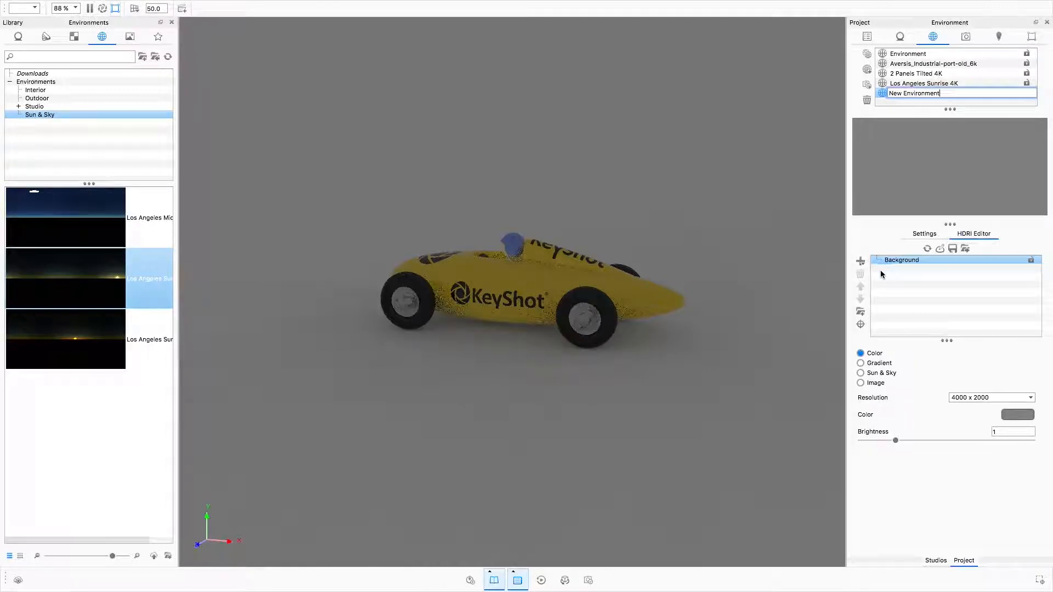
click(861, 363)
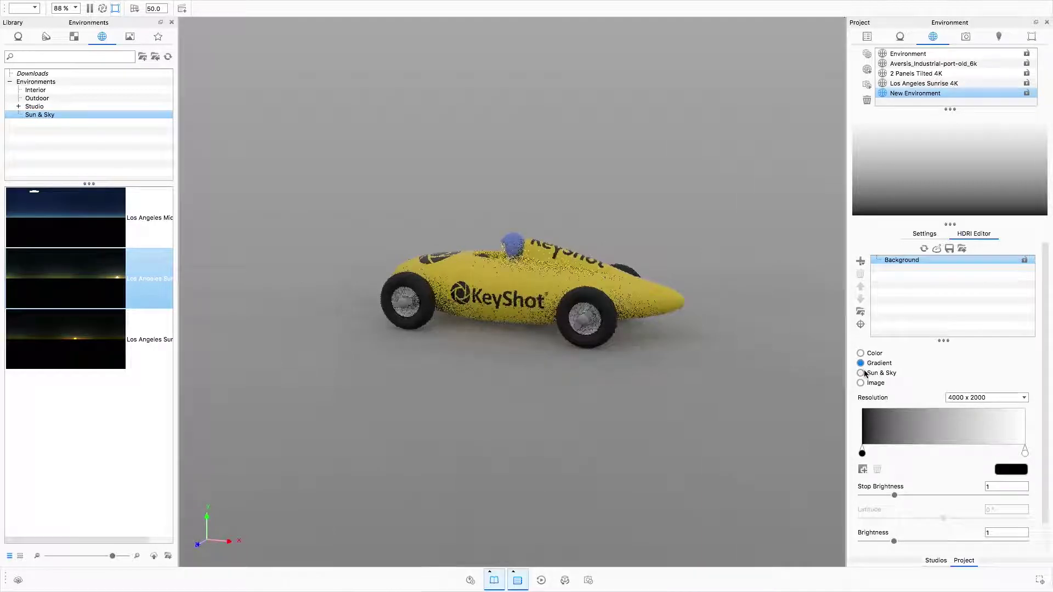
click(862, 373)
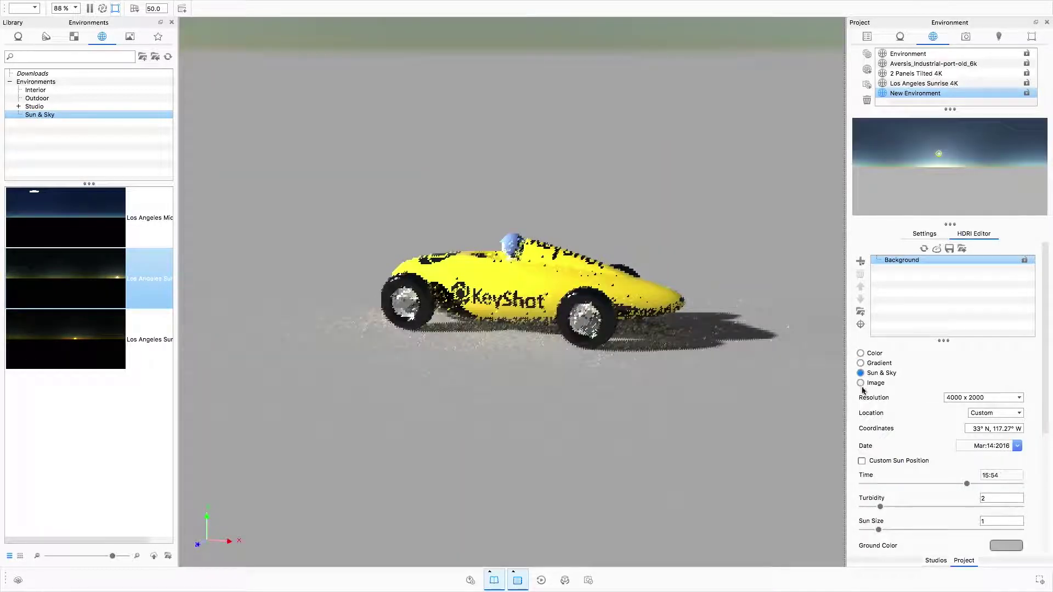
click(861, 382)
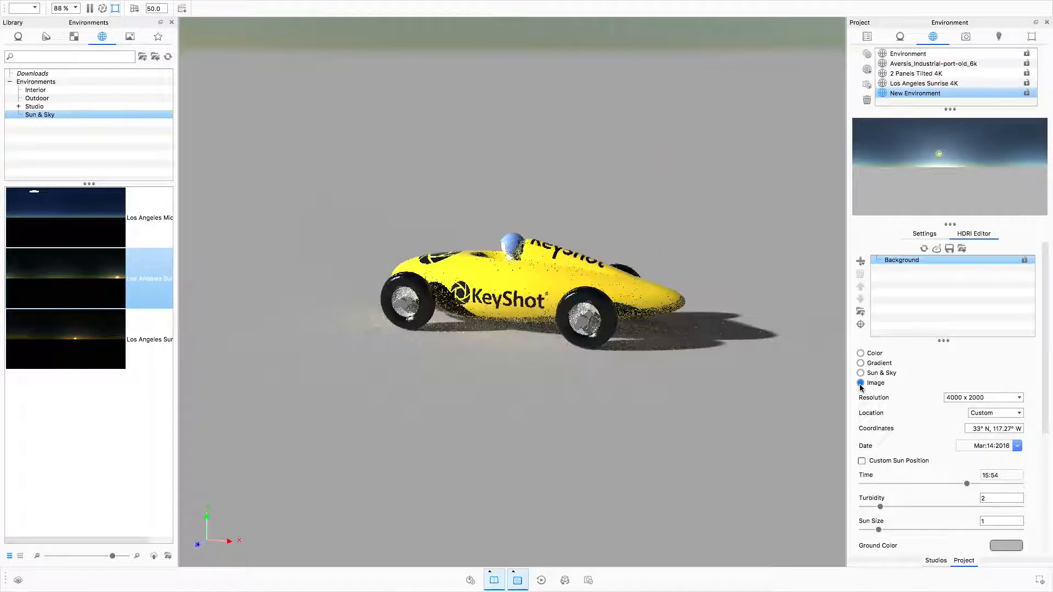
click(769, 400)
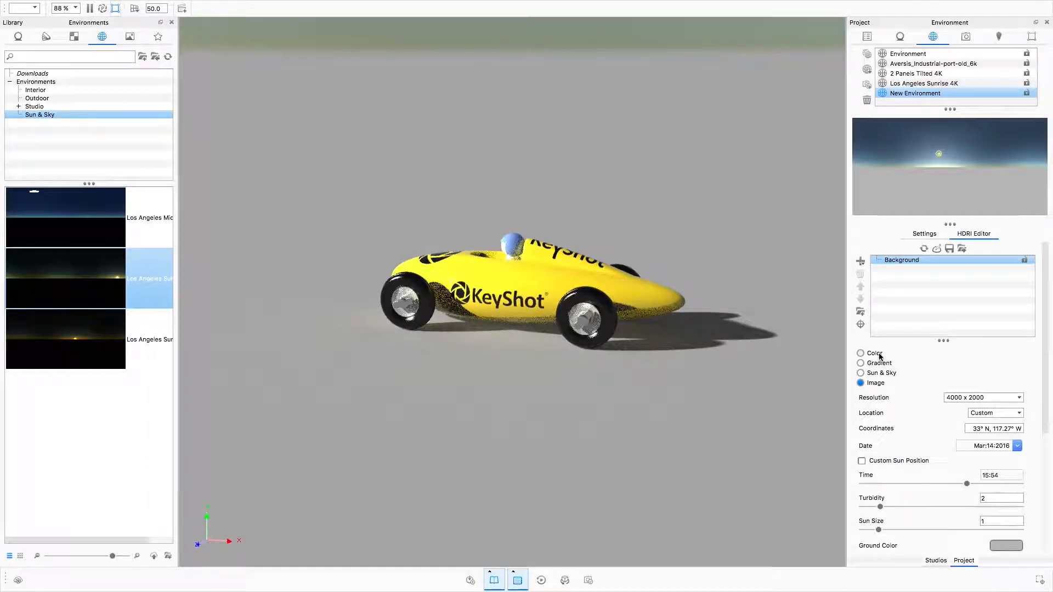
click(860, 353)
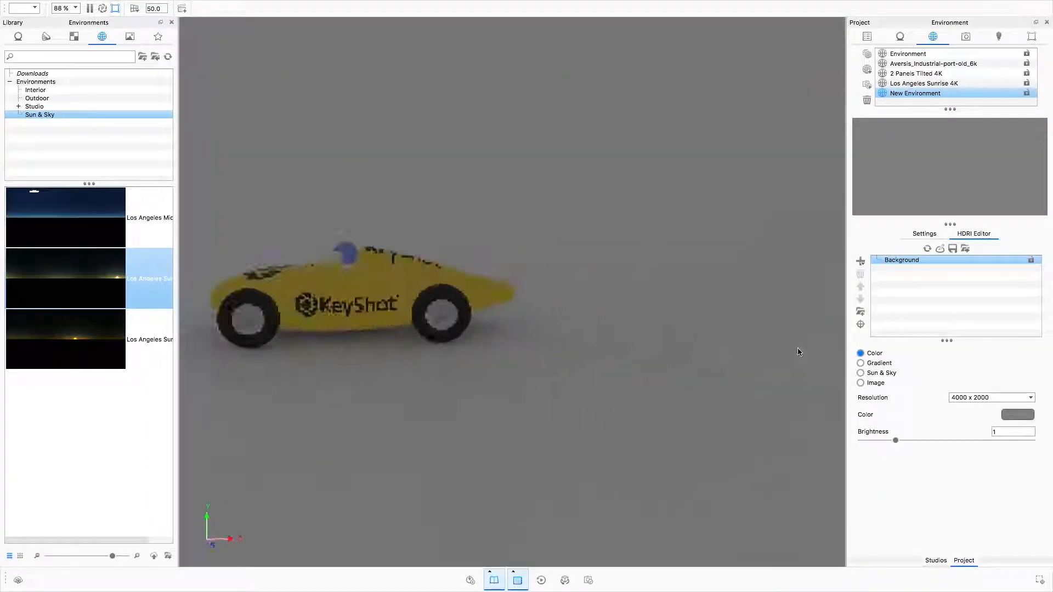
mouse_move(797, 351)
mouse_down()
mouse_move(628, 334)
mouse_move(694, 353)
mouse_move(814, 362)
mouse_up()
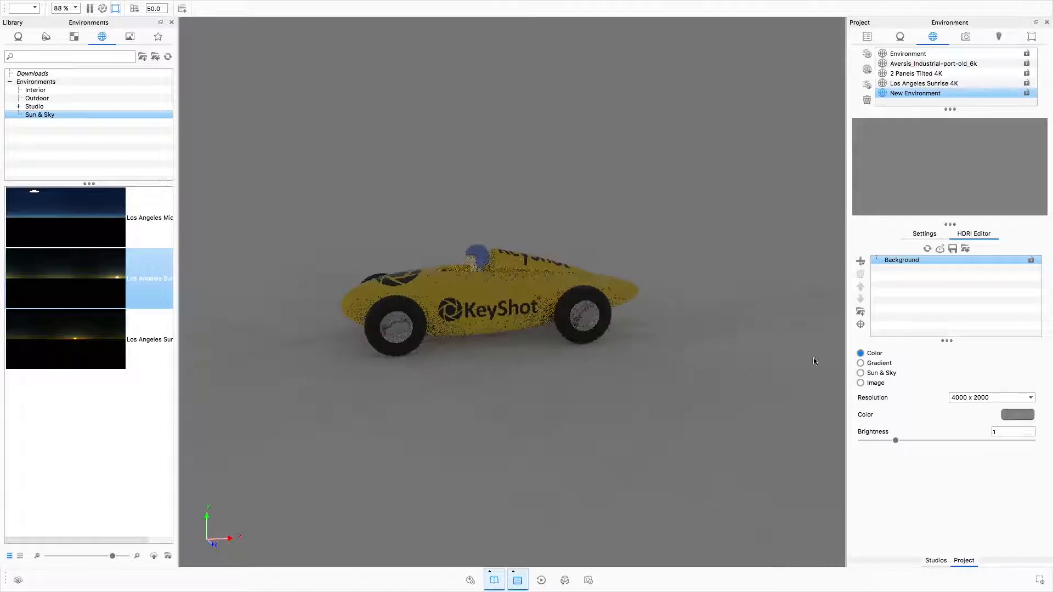
Step: Set the environment resolution to 8000 x 4000 and its colour to pale pink
click(978, 402)
click(968, 410)
click(1012, 420)
drag(815, 211, 810, 203)
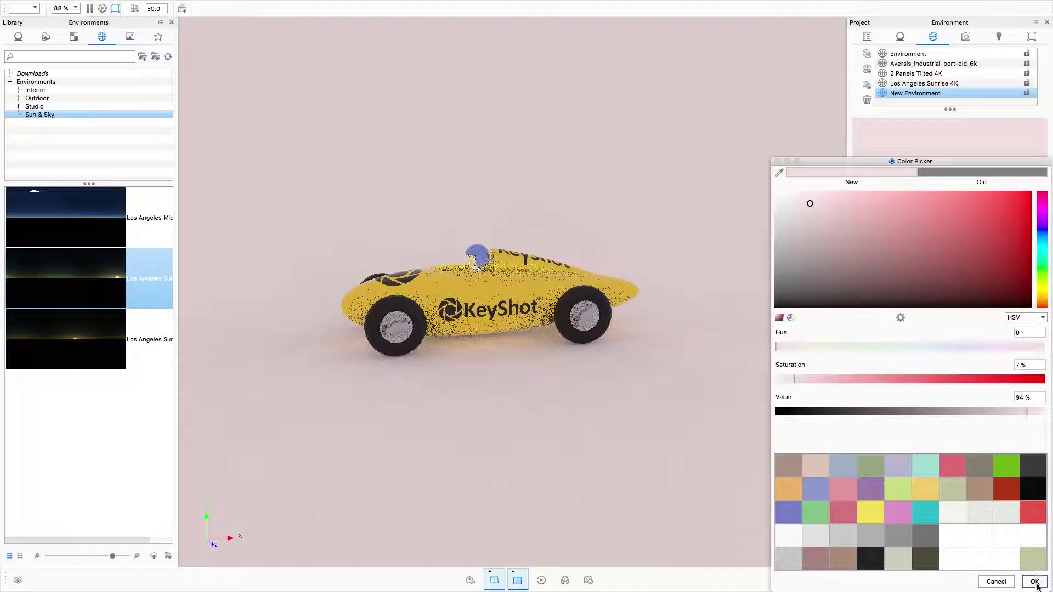
click(1034, 581)
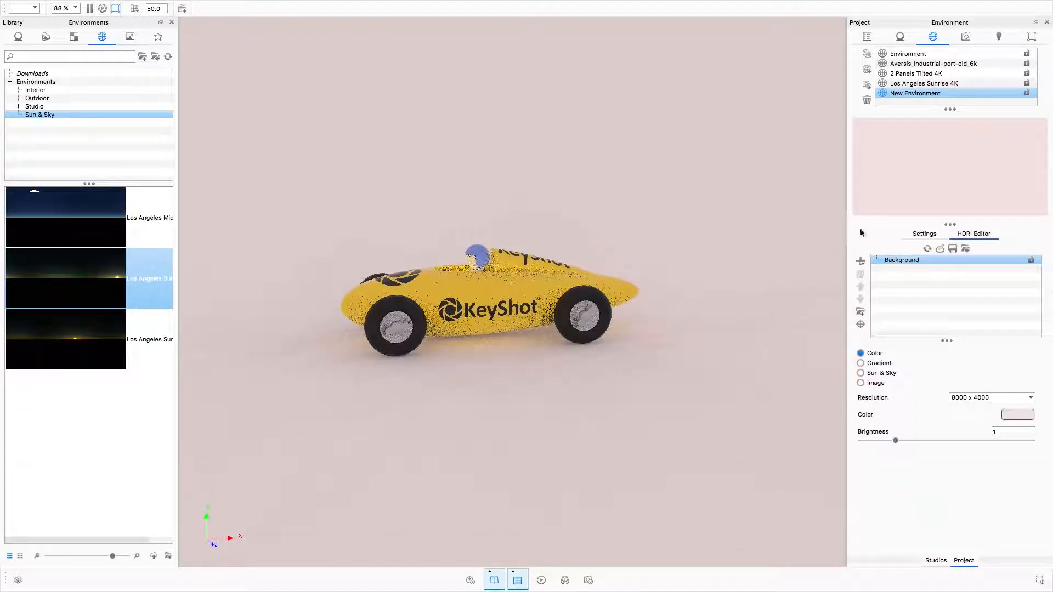
click(861, 260)
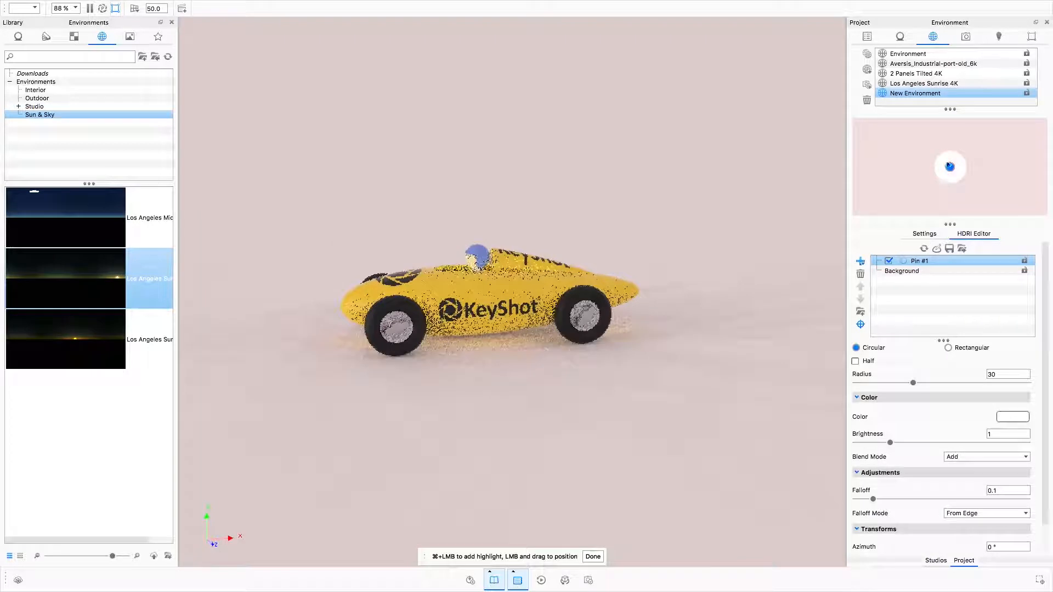
Step: Place a light pin on the left and add a gradient pin moved up and right
drag(949, 167, 887, 155)
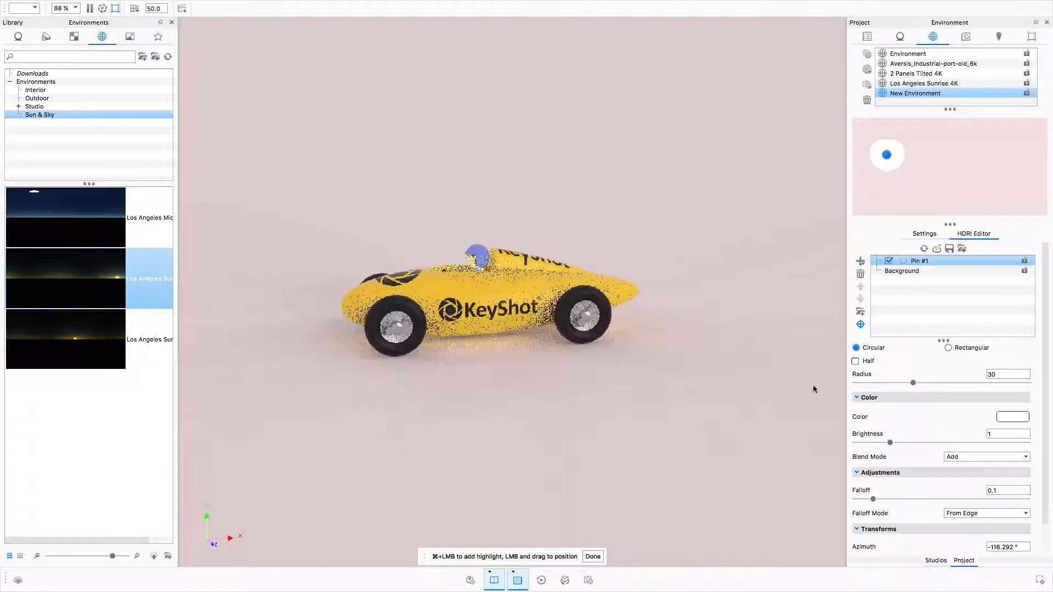
click(592, 556)
click(861, 260)
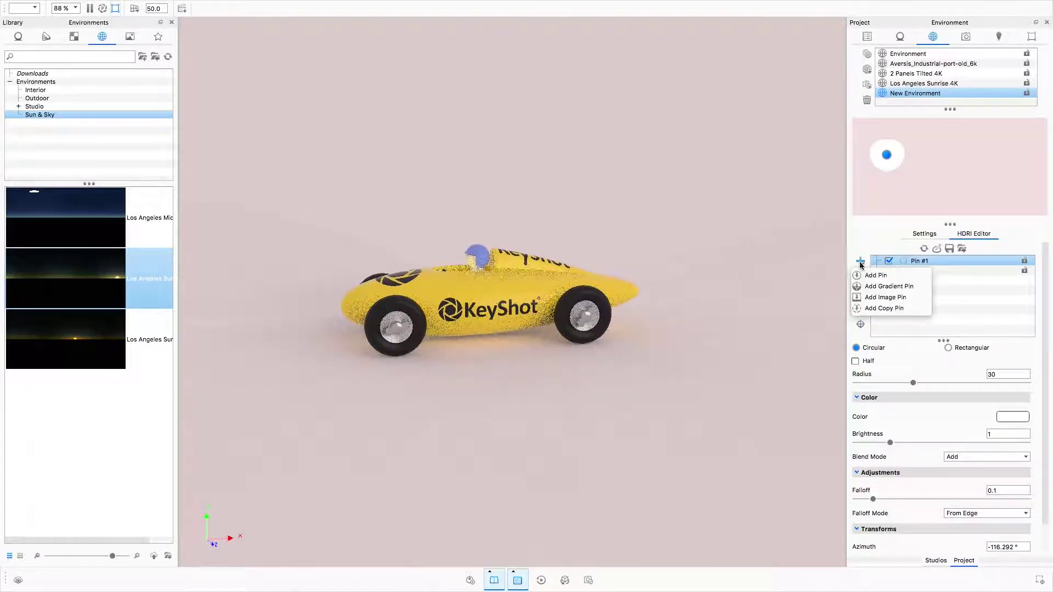
click(880, 285)
drag(951, 167, 956, 157)
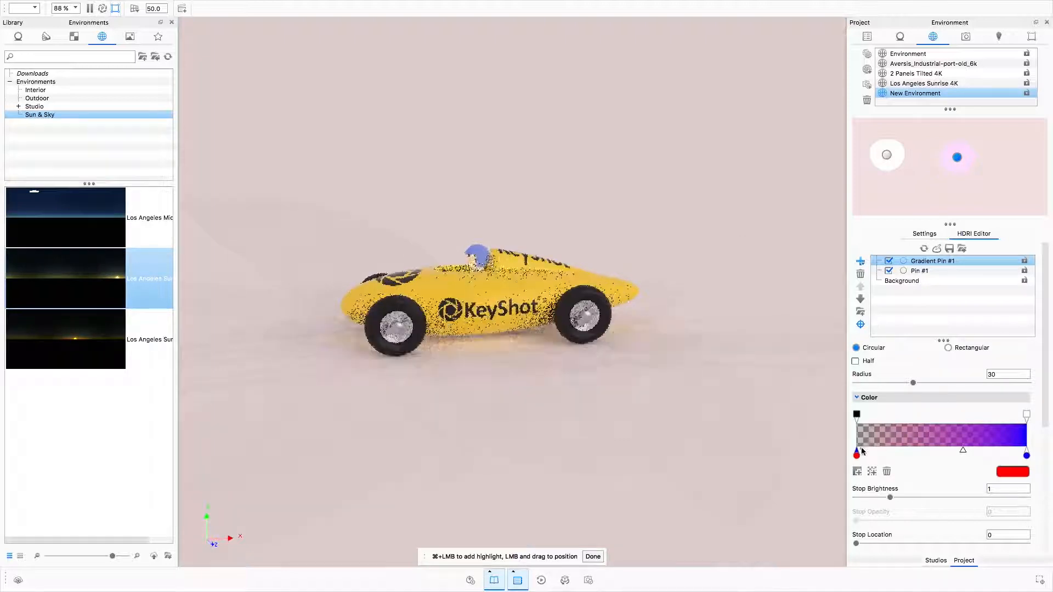
click(592, 557)
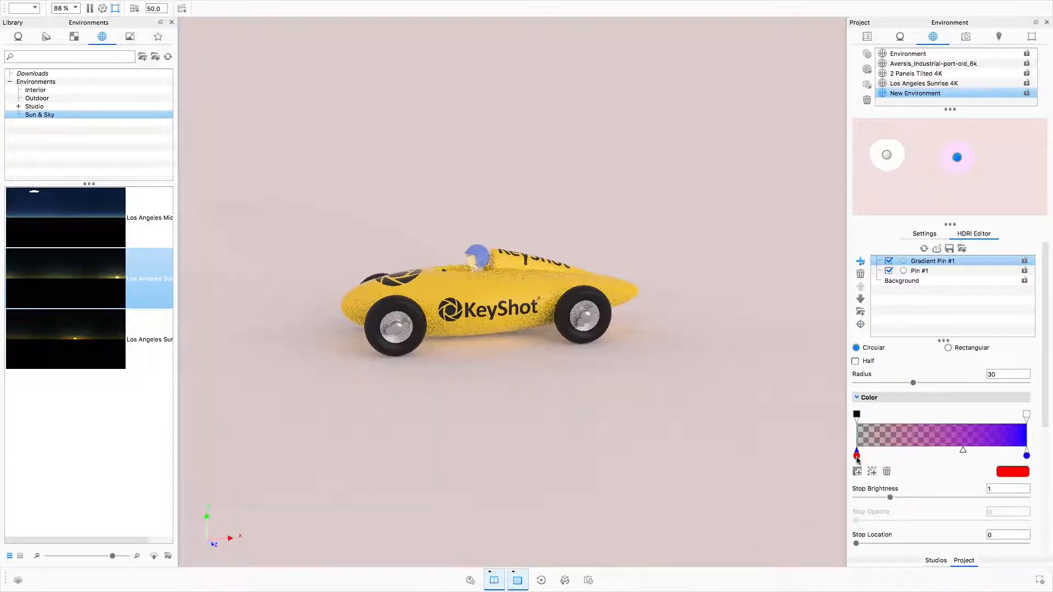
Step: Colour the gradient stop blue and make the pin a rectangular half pin of size 51.8
click(1000, 479)
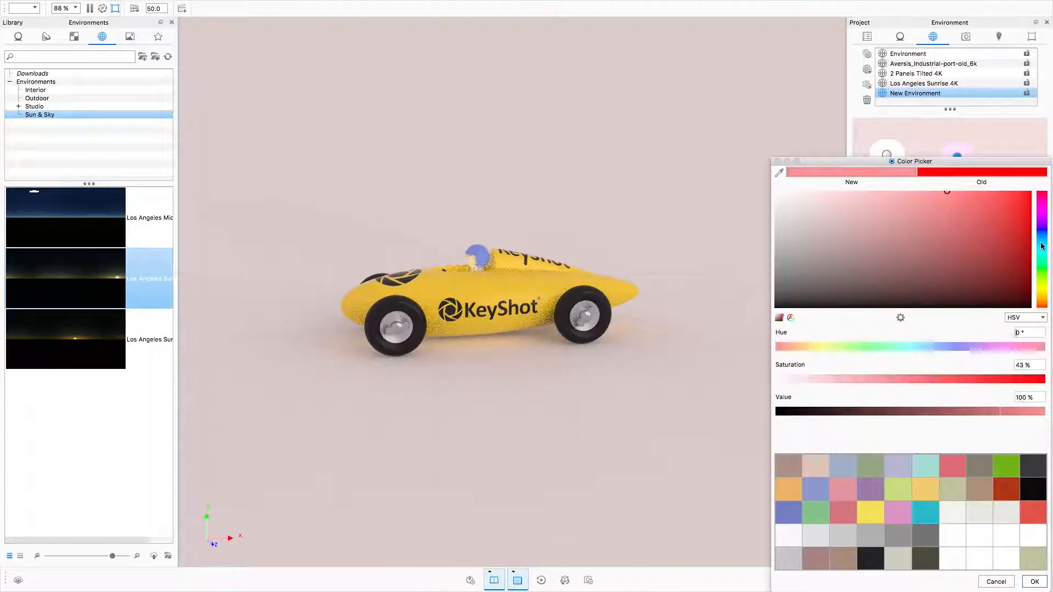
drag(1004, 346, 920, 347)
click(1034, 582)
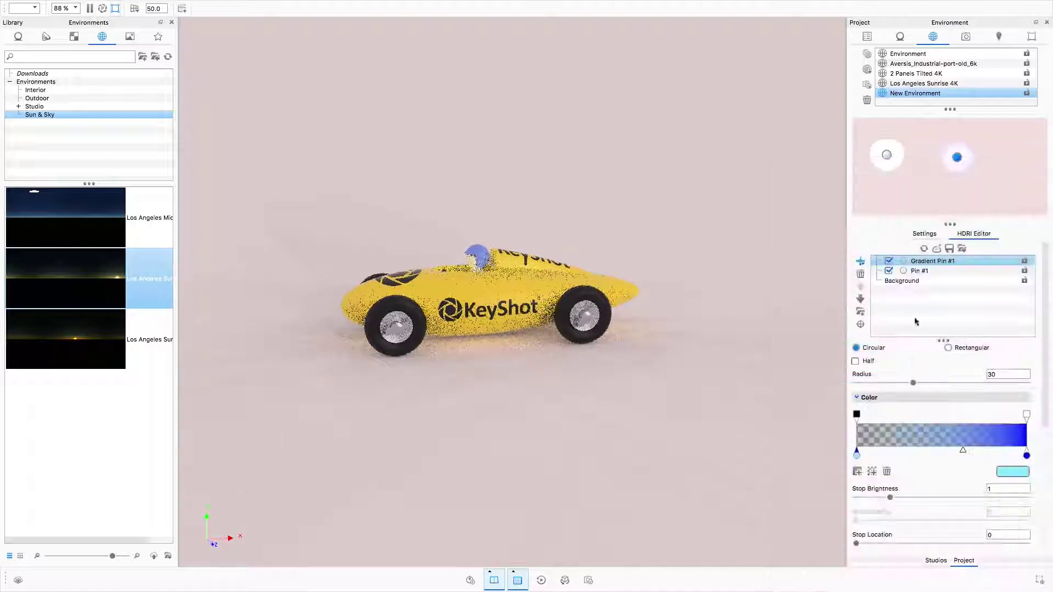
click(856, 416)
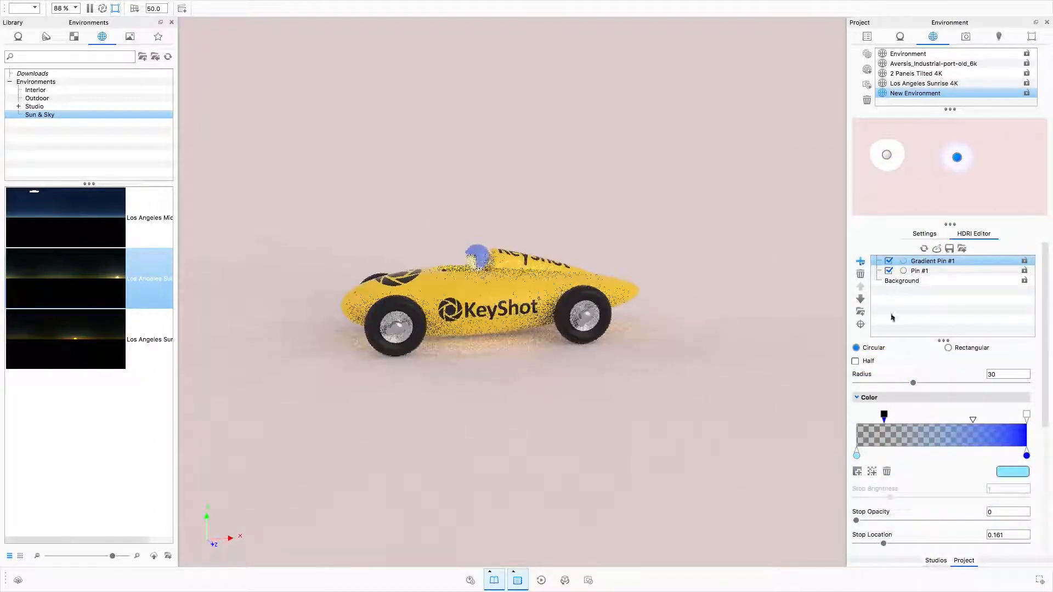
click(947, 348)
click(855, 360)
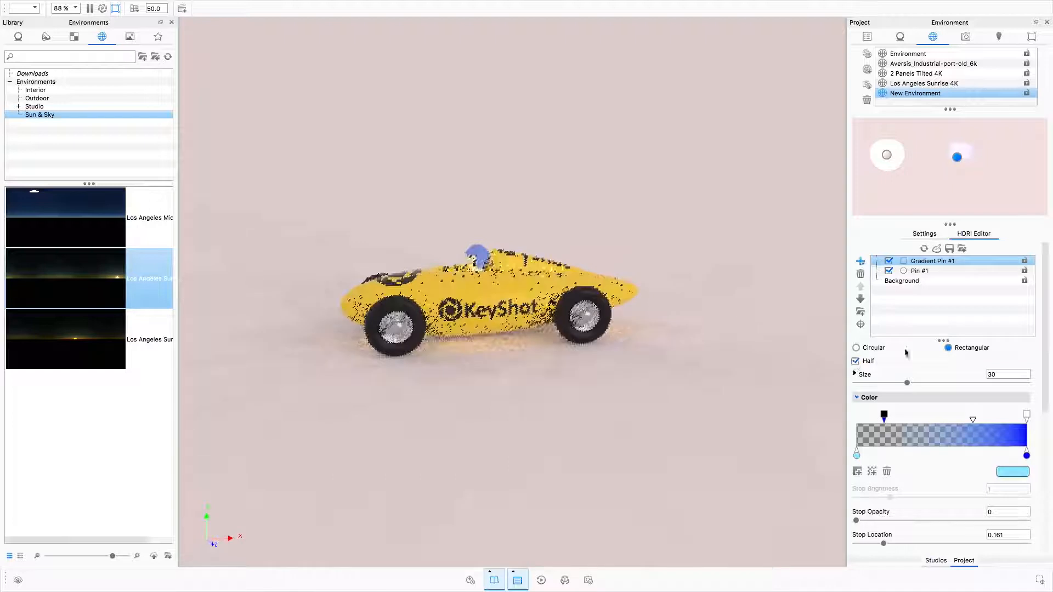
drag(905, 383, 945, 383)
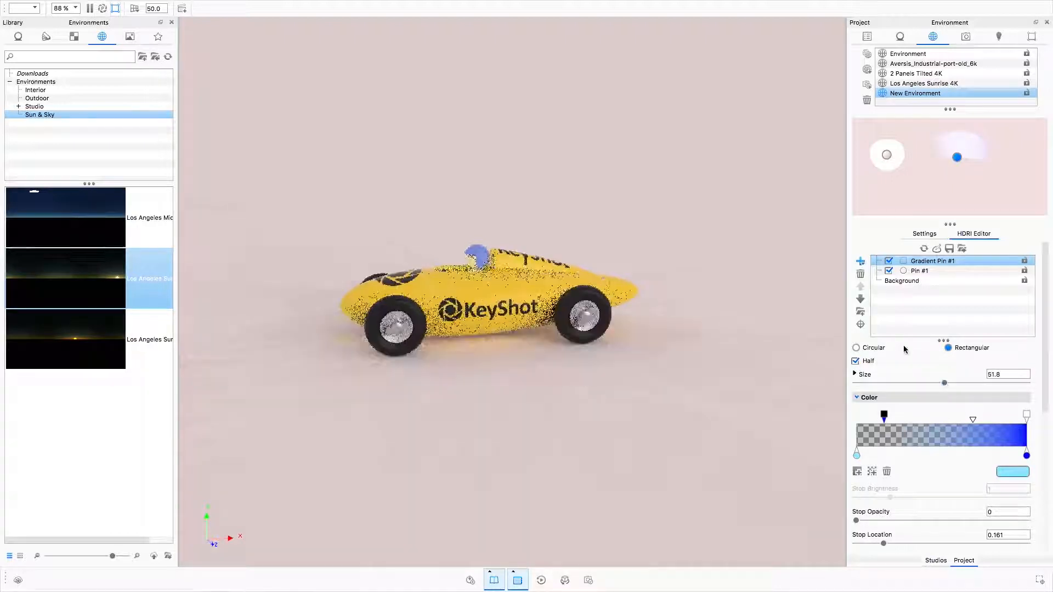
Step: Make the background a white-to-black gradient at -90° latitude
click(910, 280)
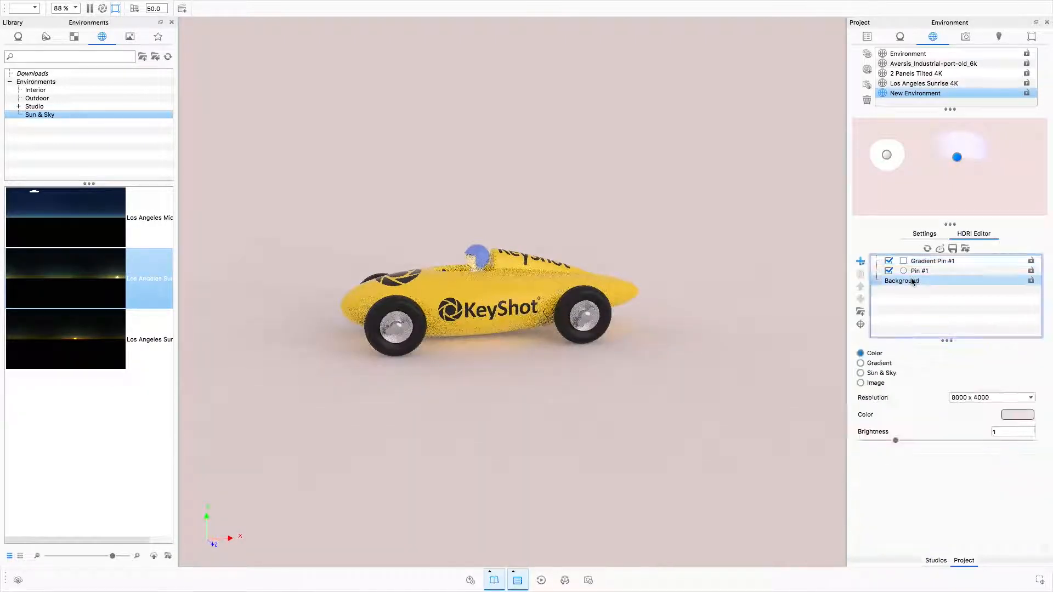
click(860, 363)
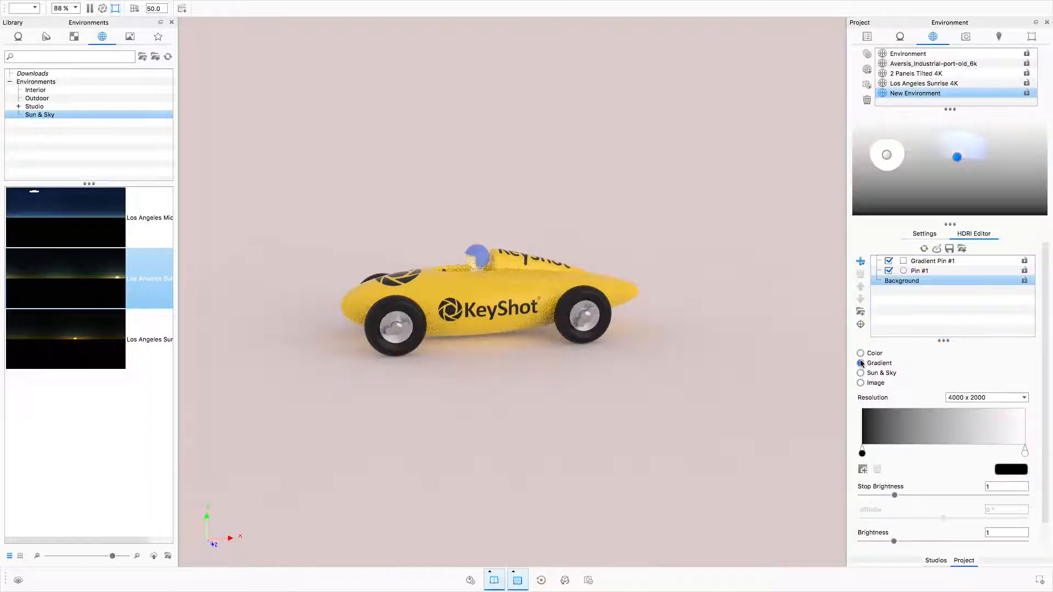
drag(1023, 452, 941, 452)
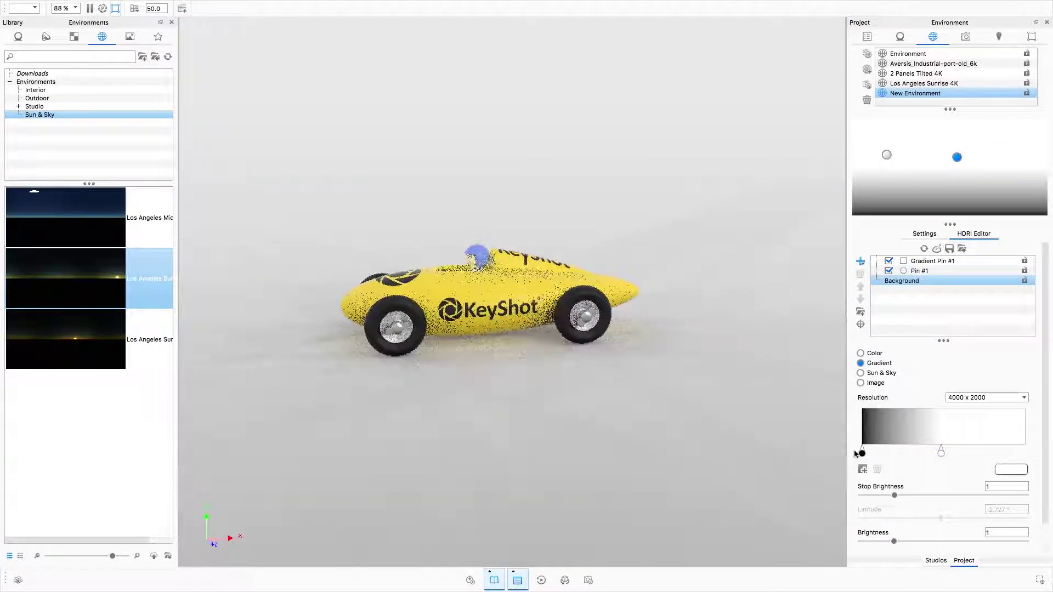
drag(862, 453, 1024, 452)
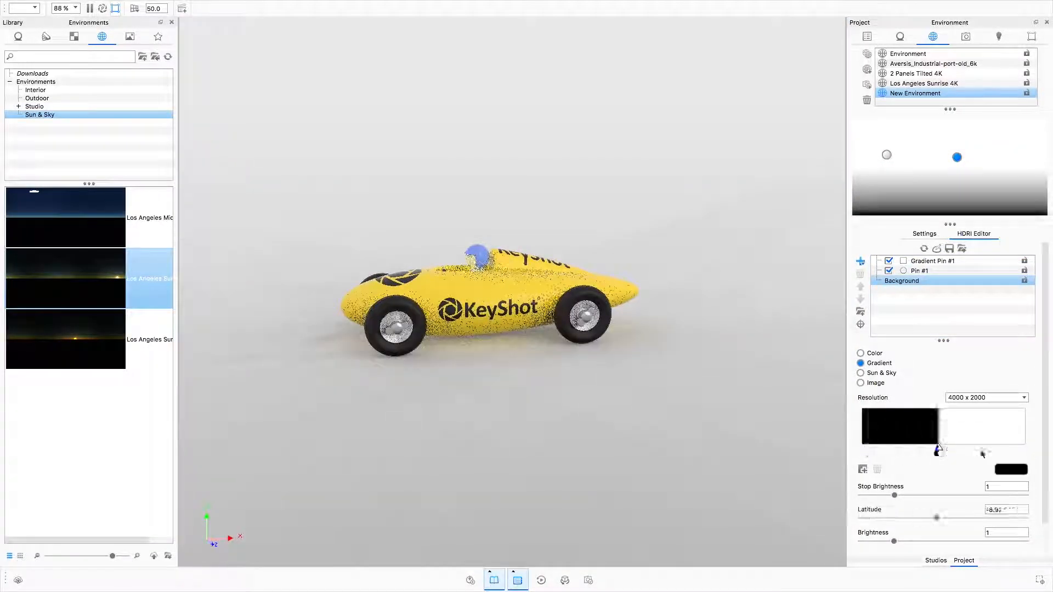
drag(940, 452, 839, 448)
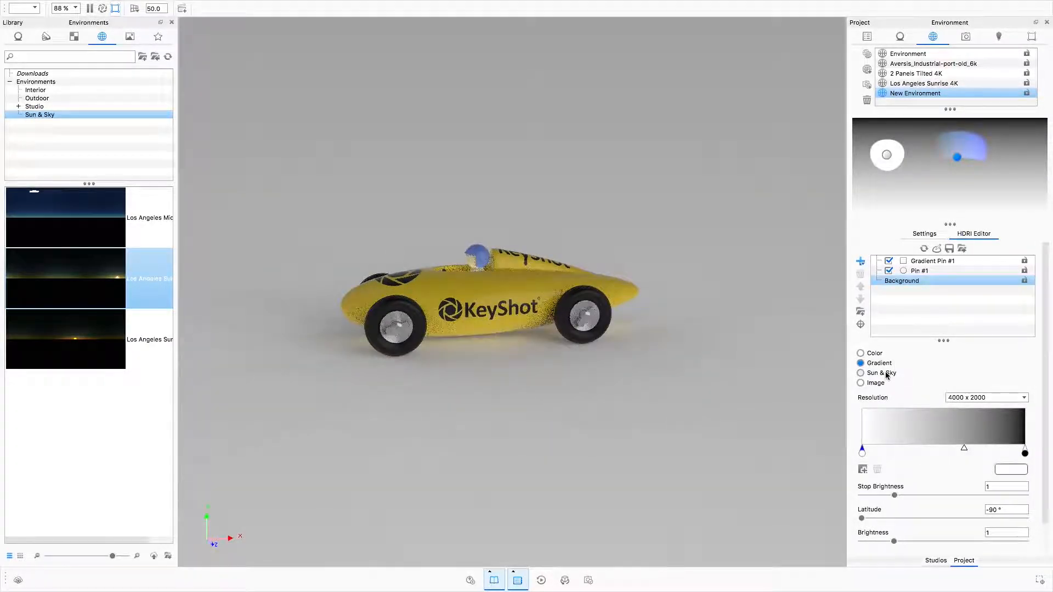
Step: Refresh the lighting from the edited environment and switch to Aversis_Industrial-port-old_6k
click(914, 96)
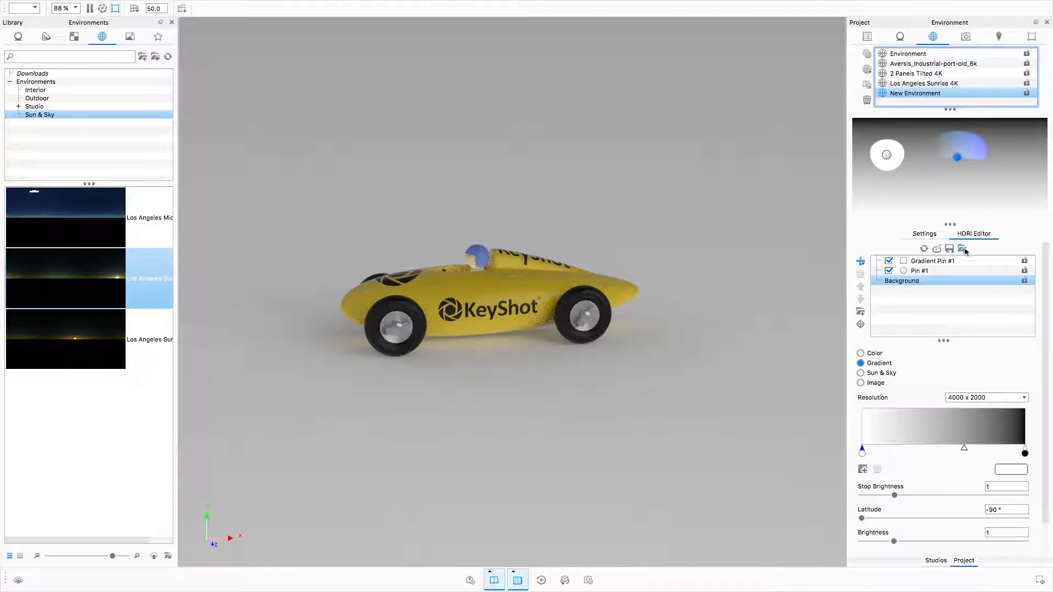
click(924, 249)
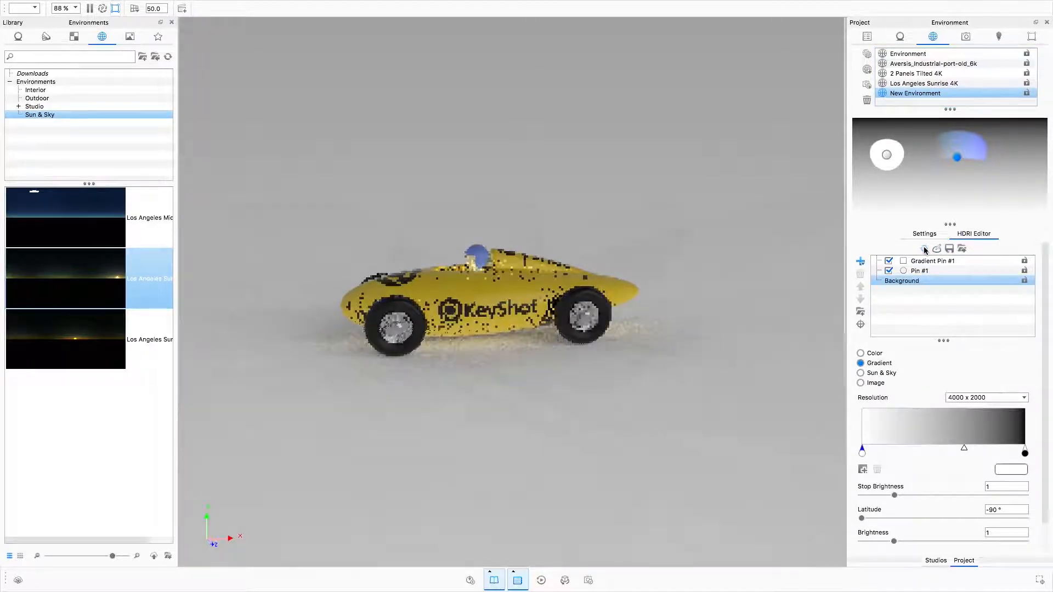
click(905, 64)
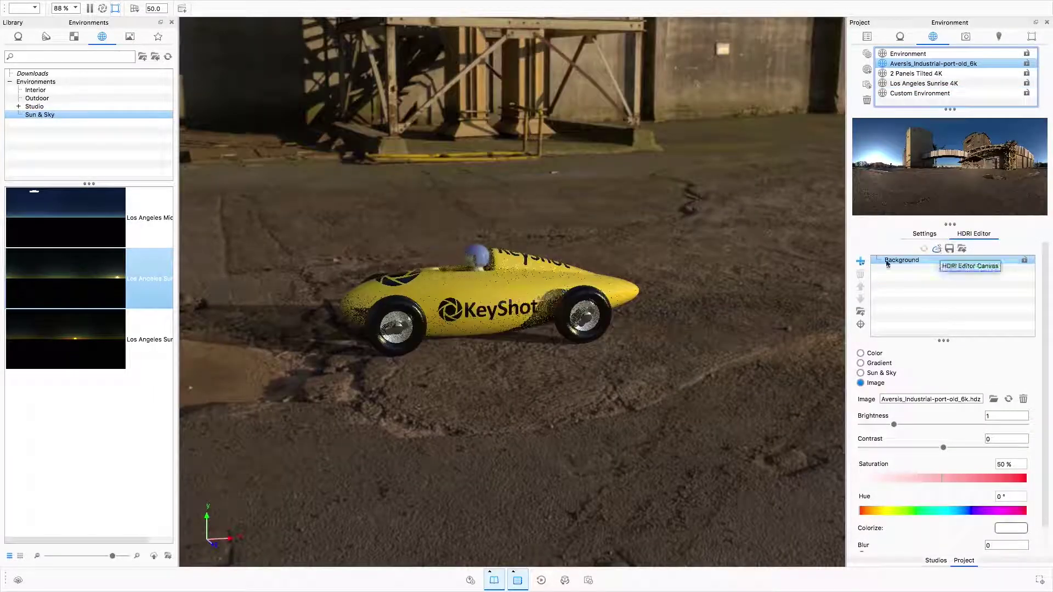
Step: Add a plain pin to the industrial port environment and move it up and left
click(861, 261)
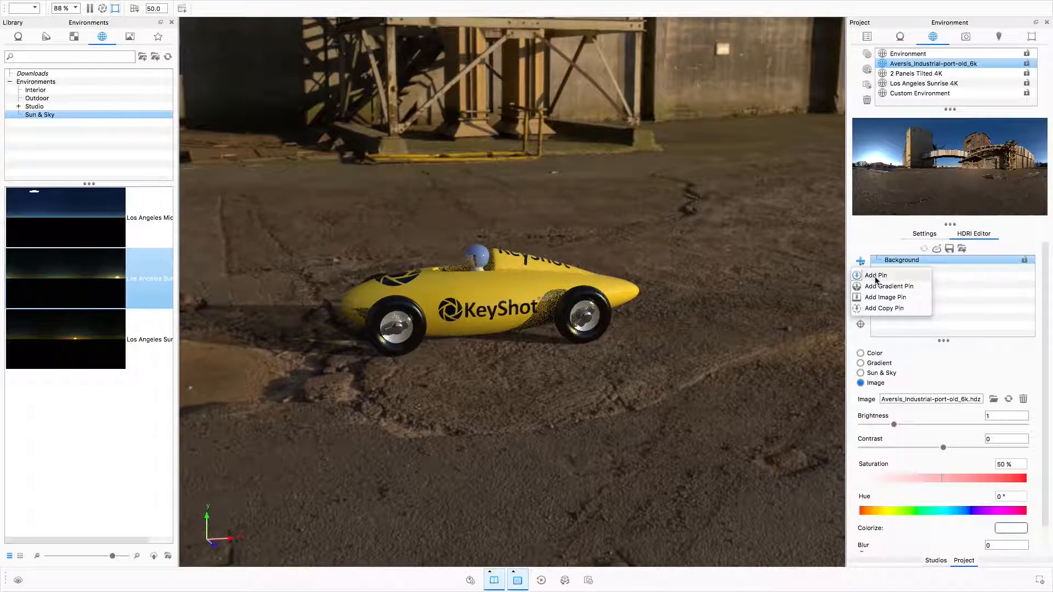
click(876, 277)
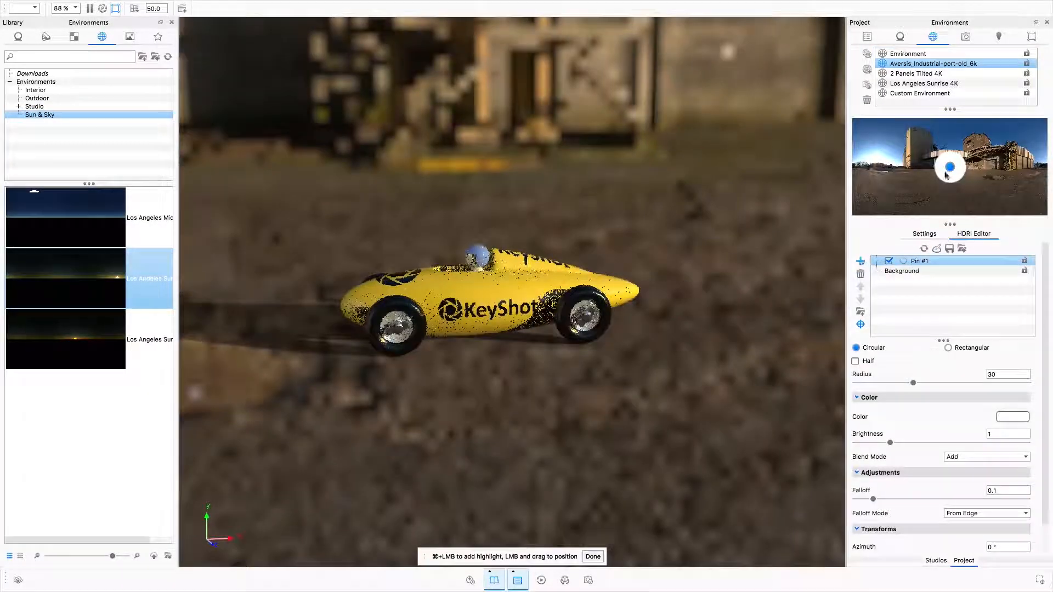
drag(946, 174, 897, 138)
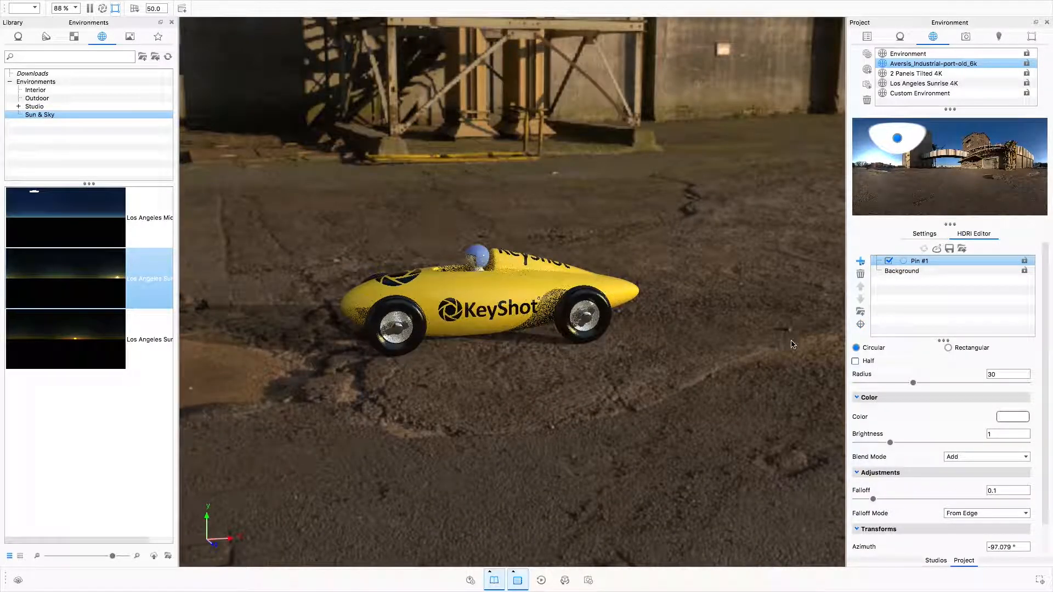
Step: Light the racer with 2 Panels Tilted 4K, then select the New Environment entry
shift+click(923, 74)
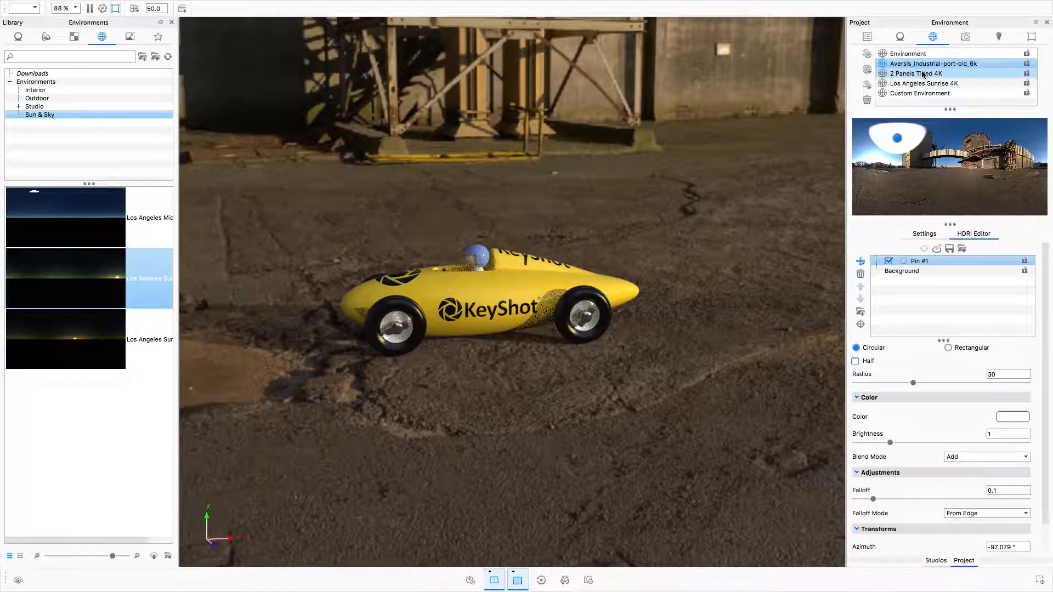
click(923, 75)
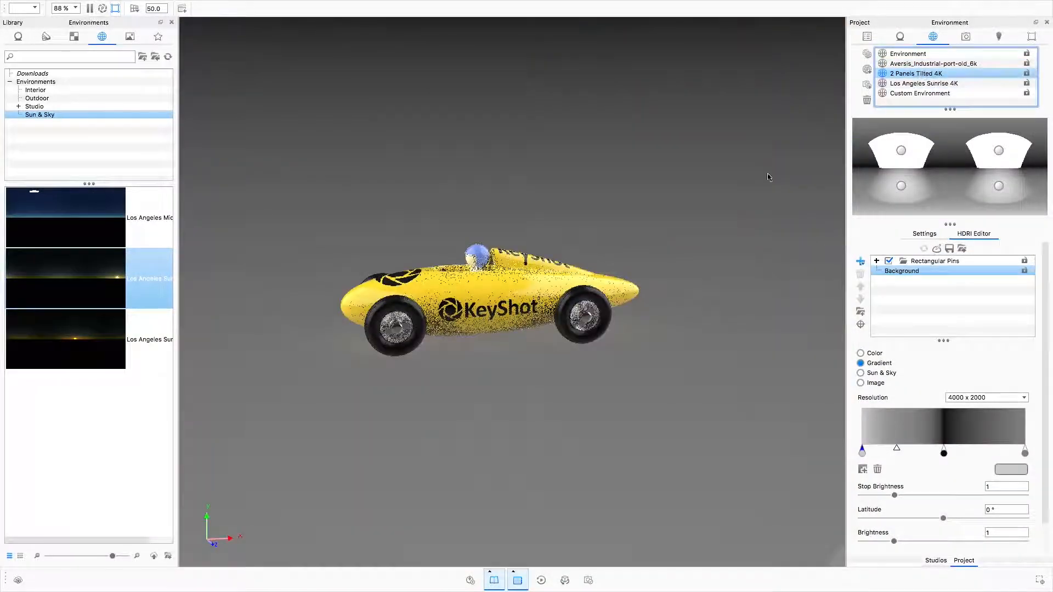
mouse_move(723, 232)
mouse_down()
mouse_move(580, 238)
mouse_move(390, 209)
mouse_move(475, 218)
mouse_up()
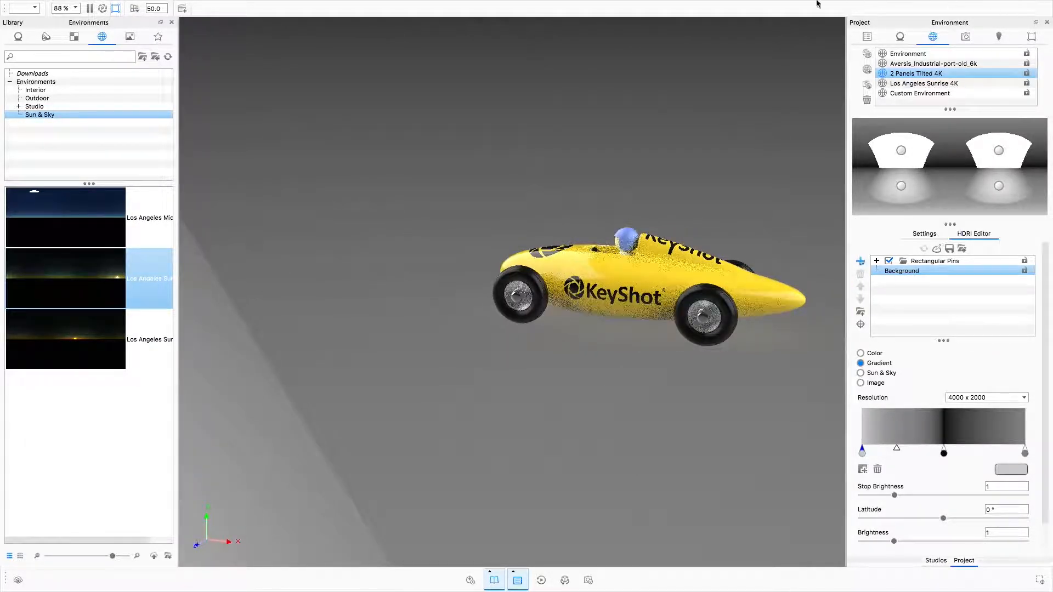
click(919, 93)
Step: Rename the gradient-lit 'New Environment' entry to 'Custom Environment' in the environment list
double_click(922, 94)
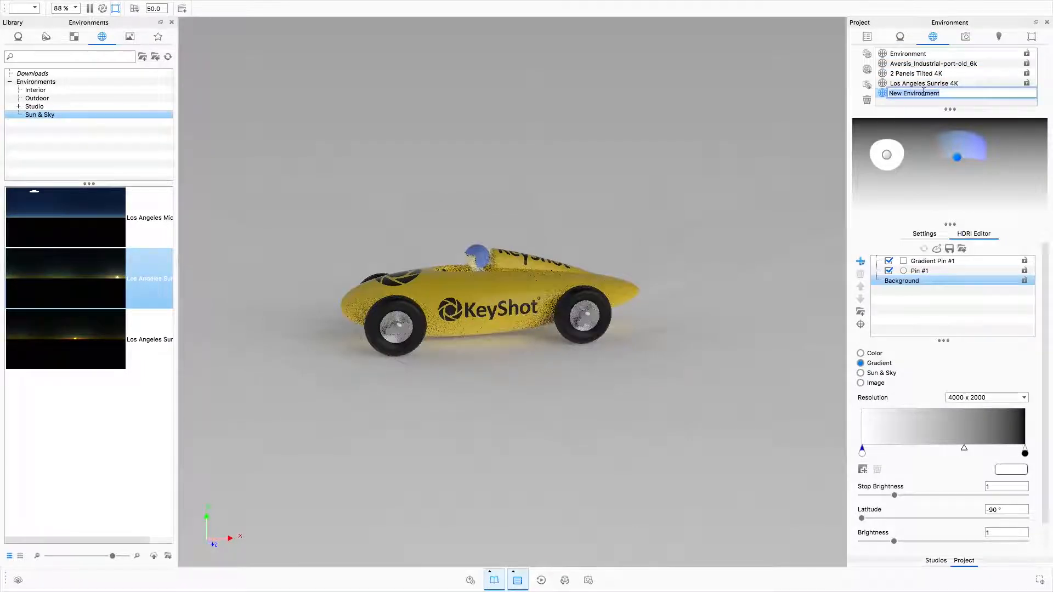
text(Cus)
text(tom)
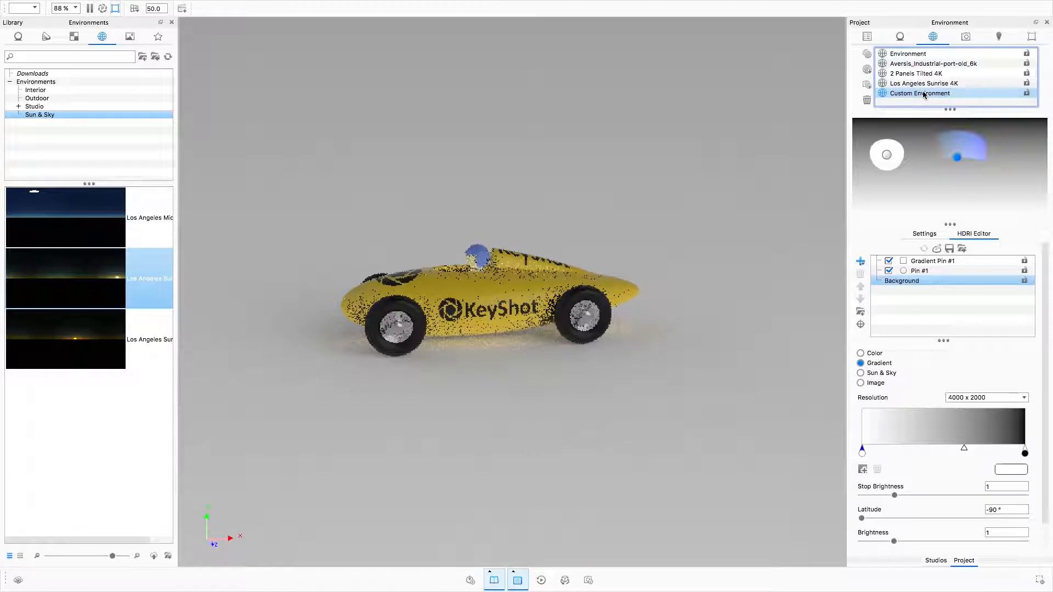
key(Return)
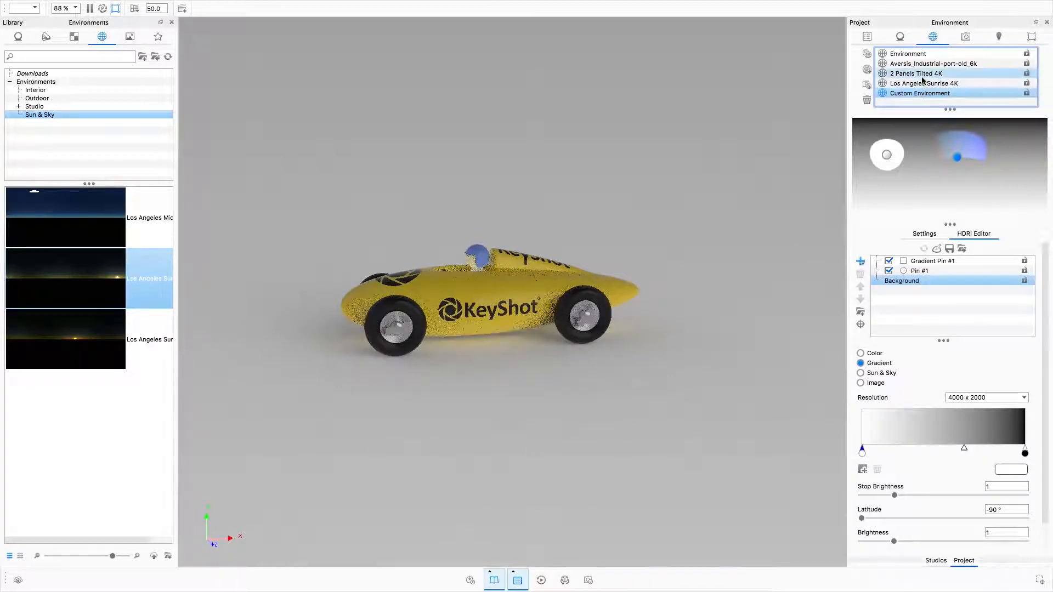